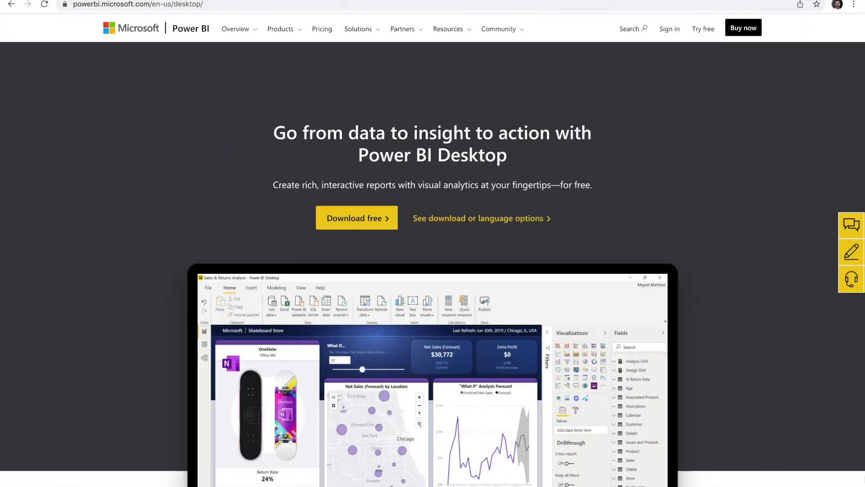
- Scroll the Power BI Desktop web page down to the report screenshot
{"action": "scroll", "coordinate": [432, 243], "scroll_direction": "down", "scroll_amount": 2}
{"action": "scroll", "coordinate": [433, 250], "scroll_direction": "down", "scroll_amount": 3}
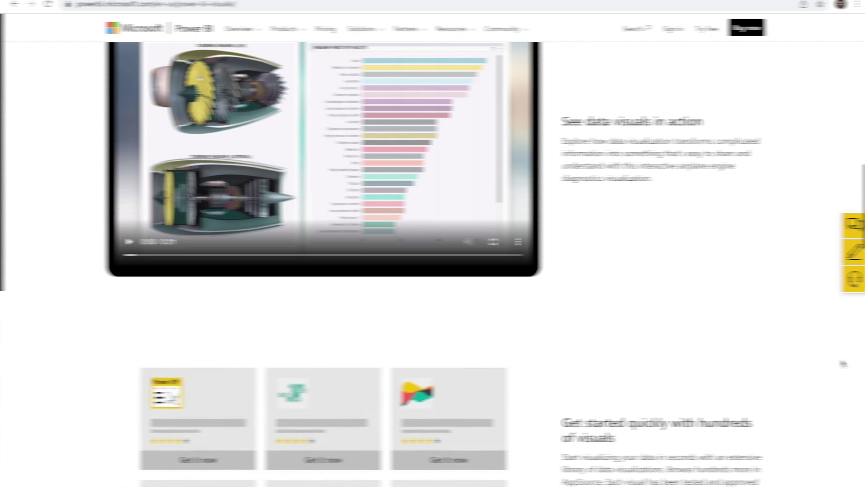
- Scroll down through the sections of the Power BI visuals gallery page
{"action": "scroll", "coordinate": [839, 362], "scroll_direction": "down", "scroll_amount": 3}
{"action": "scroll", "coordinate": [839, 363], "scroll_direction": "down", "scroll_amount": 5}
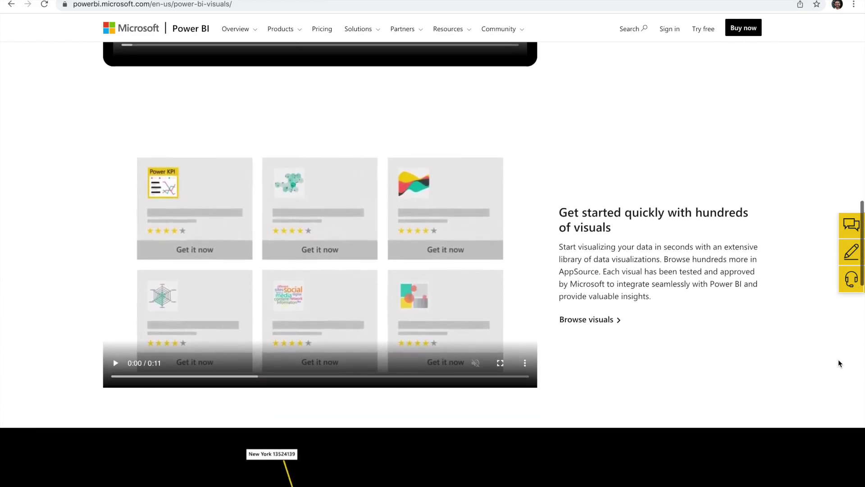
{"action": "scroll", "coordinate": [838, 363], "scroll_direction": "down", "scroll_amount": 2}
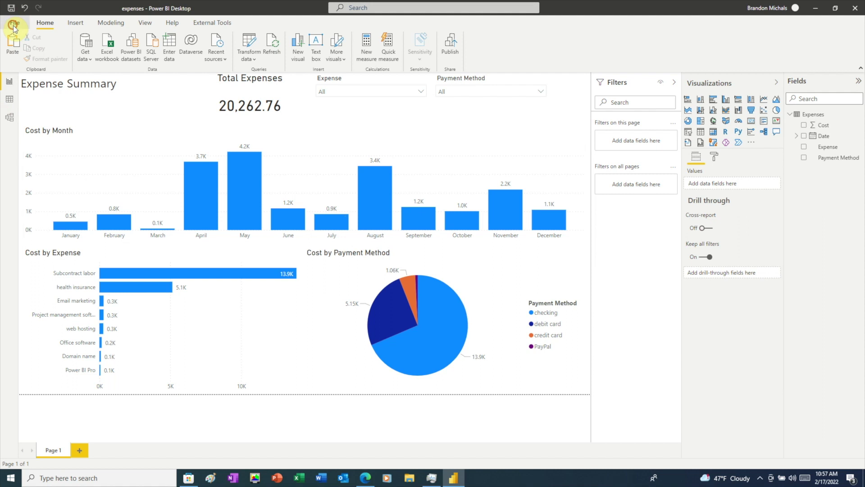
- Go to the Export options in the report's File menu
{"action": "left_click", "coordinate": [13, 23]}
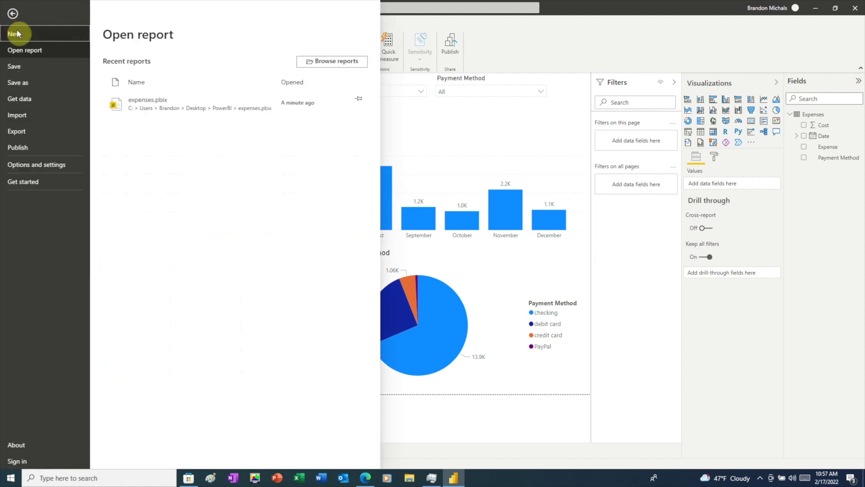
{"action": "left_click", "coordinate": [18, 131]}
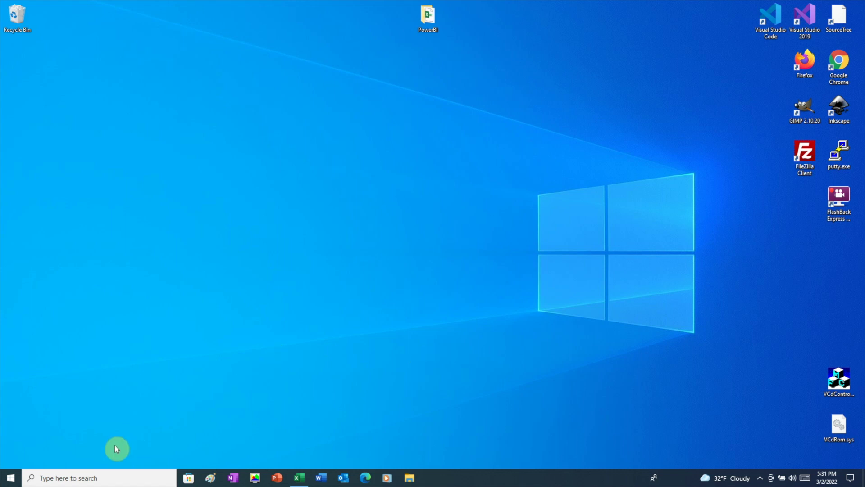
- Launch Microsoft Store from a Windows search for 'store'
{"action": "left_click", "coordinate": [89, 476]}
{"action": "type", "text": "store"}
{"action": "left_click", "coordinate": [74, 234]}
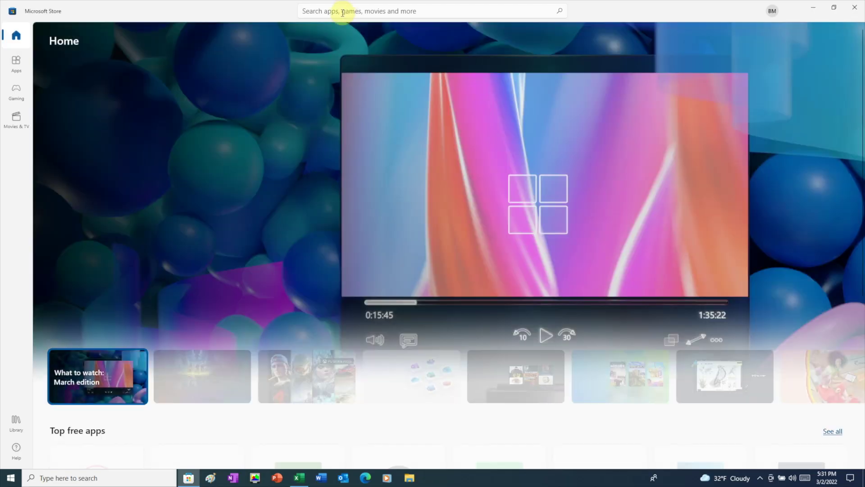
- Find 'power bi desktop' in the Store, start installing it, and switch to Excel
{"action": "left_click", "coordinate": [342, 13]}
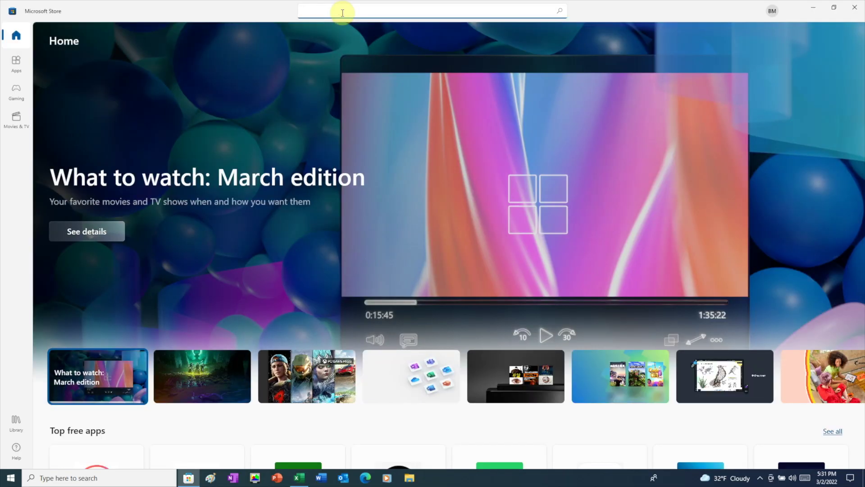
{"action": "type", "text": "power bi desktop"}
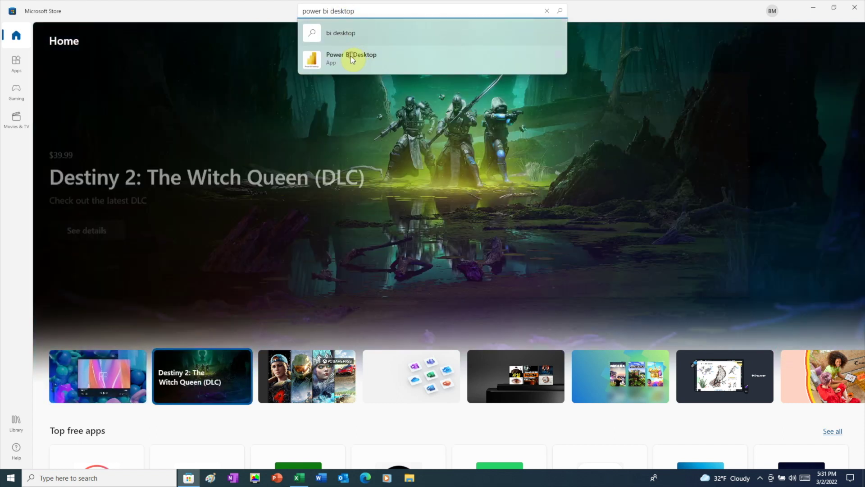
{"action": "left_click", "coordinate": [351, 55]}
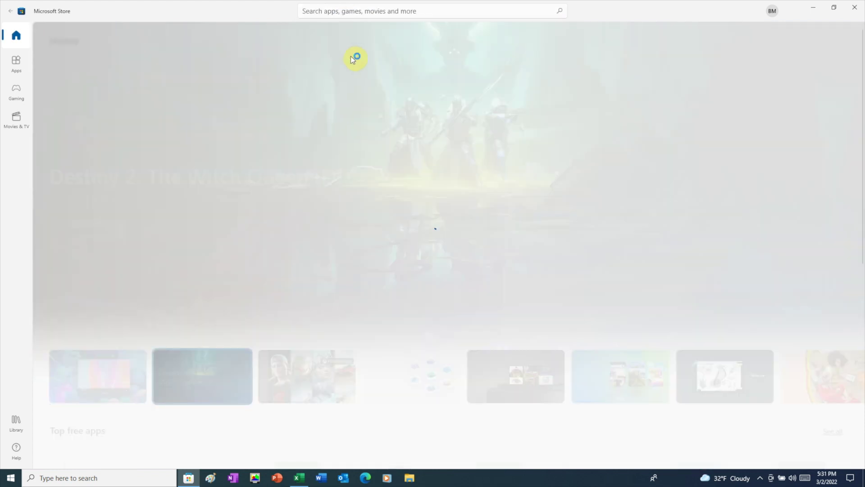
{"action": "left_click", "coordinate": [141, 196]}
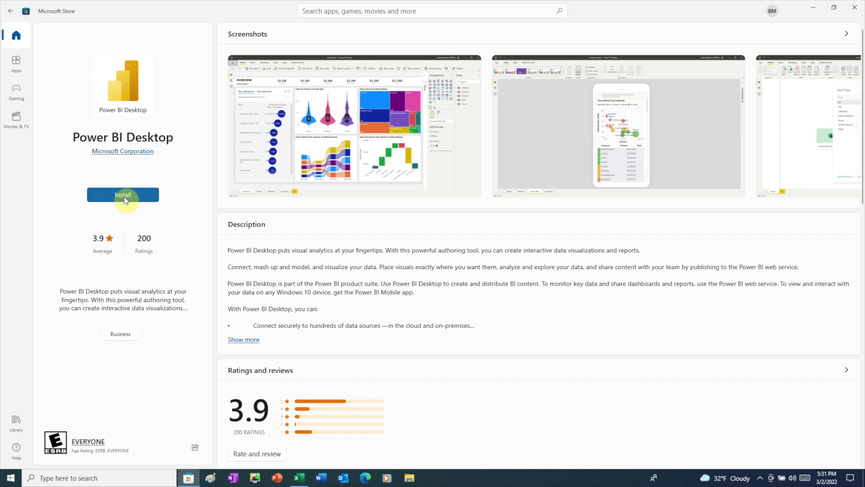
{"action": "left_click", "coordinate": [297, 480]}
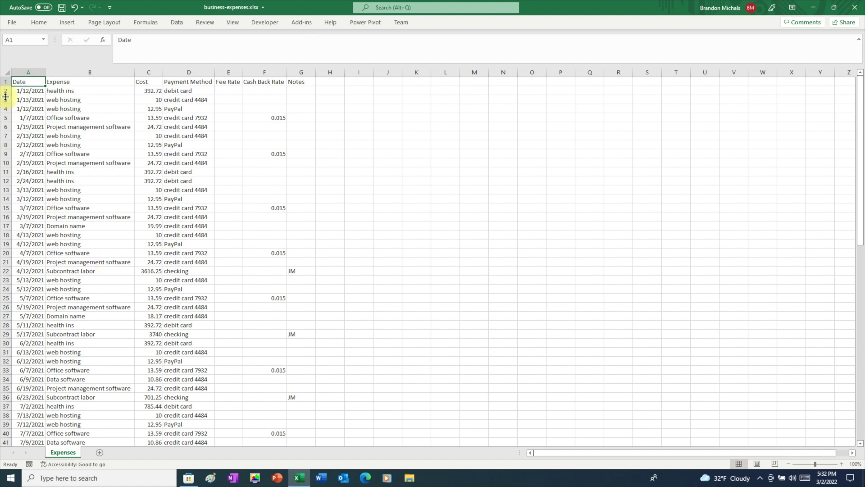
- Check the Expense, Cost and Payment Method column headings, then return to the Store page
{"action": "left_click", "coordinate": [70, 82]}
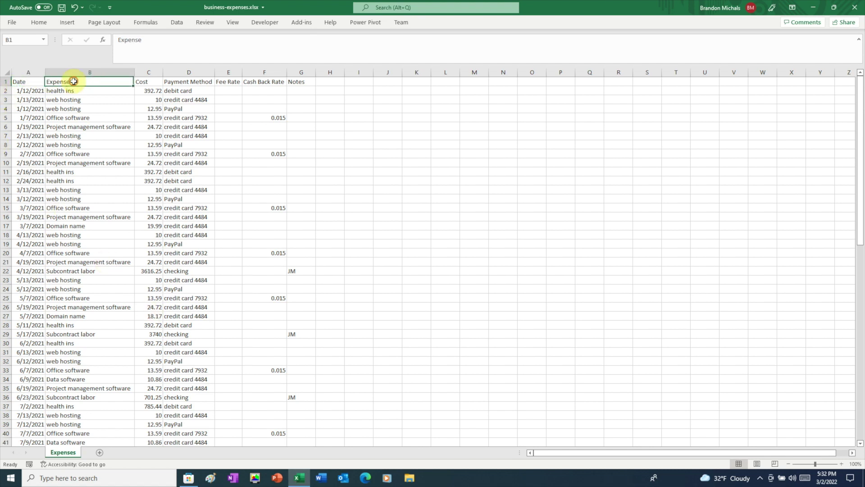
{"action": "left_click", "coordinate": [142, 81]}
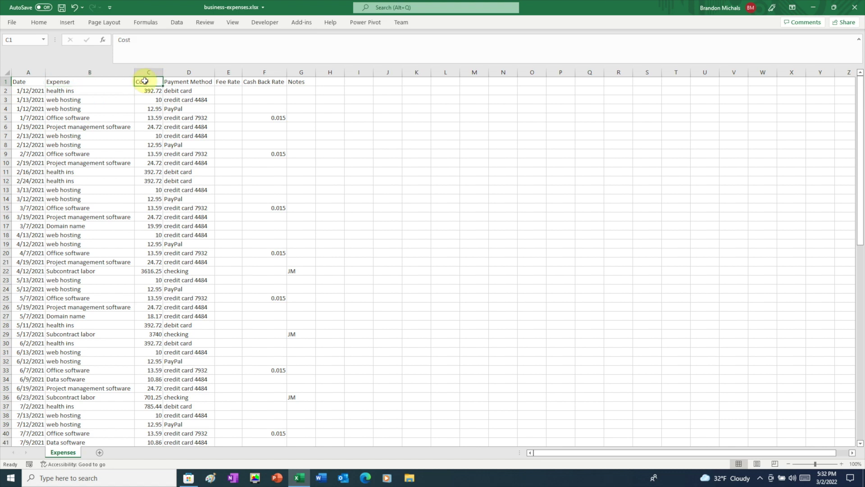
{"action": "left_click", "coordinate": [188, 84]}
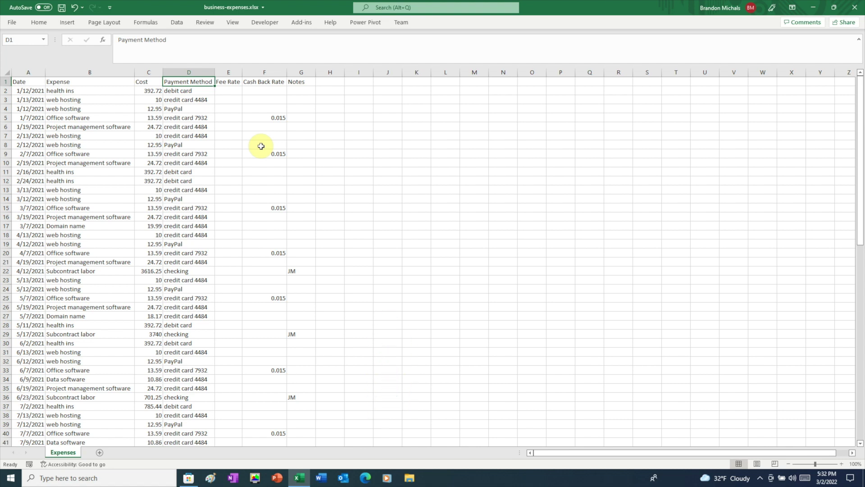
{"action": "key", "text": "alt+Tab"}
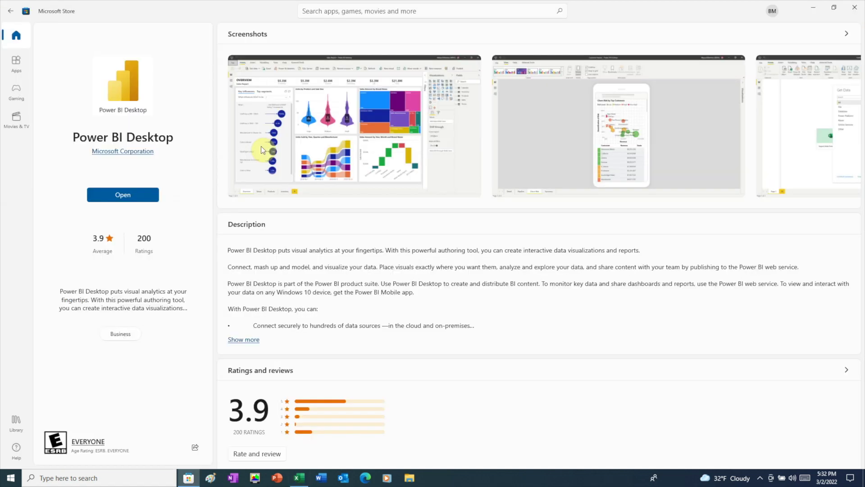
- Launch the newly installed Power BI Desktop and dismiss its welcome screen
{"action": "left_click", "coordinate": [120, 197]}
{"action": "left_click", "coordinate": [119, 197]}
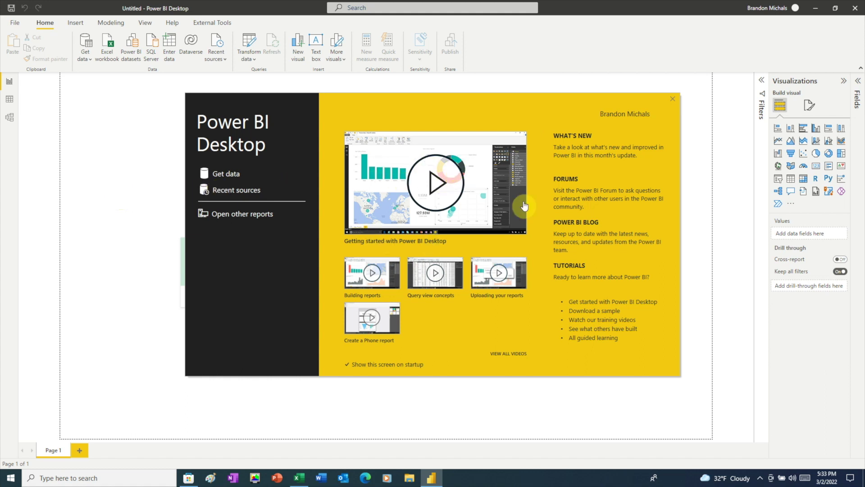
{"action": "left_click", "coordinate": [672, 100]}
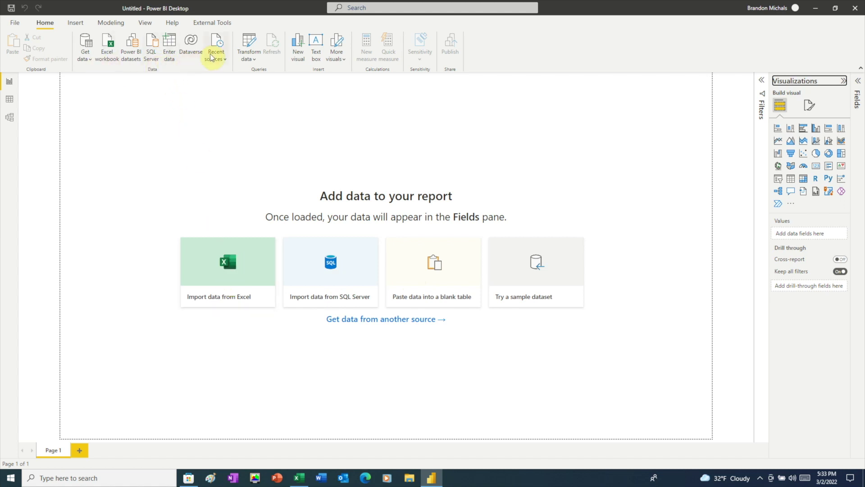
- Open business-expenses.xlsx from the PowerBI folder as an Excel workbook data source
{"action": "left_click", "coordinate": [110, 52]}
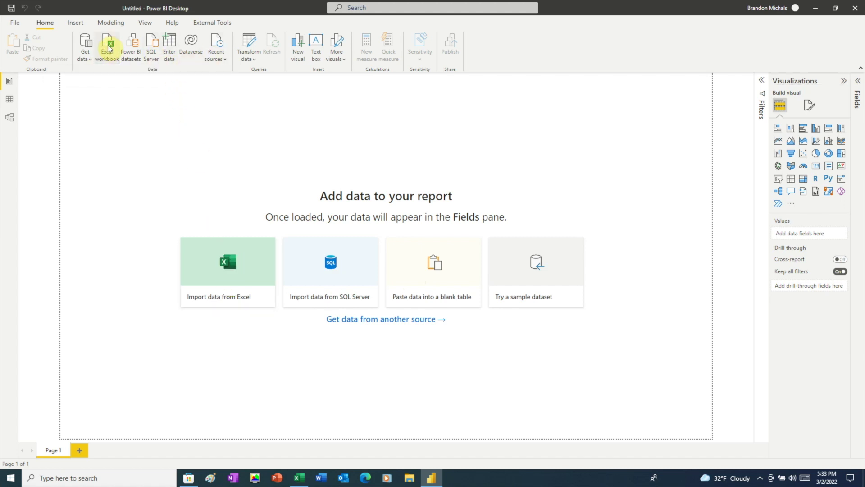
{"action": "left_click", "coordinate": [39, 130]}
{"action": "left_click", "coordinate": [108, 66]}
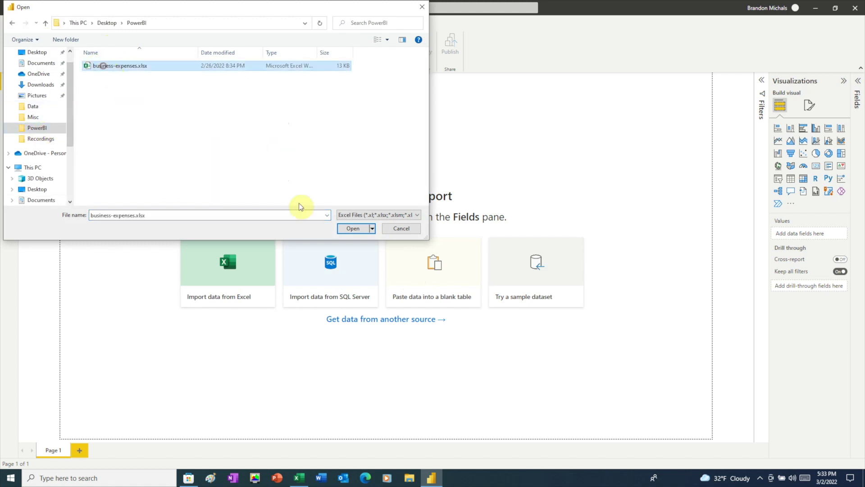
{"action": "left_click", "coordinate": [345, 227]}
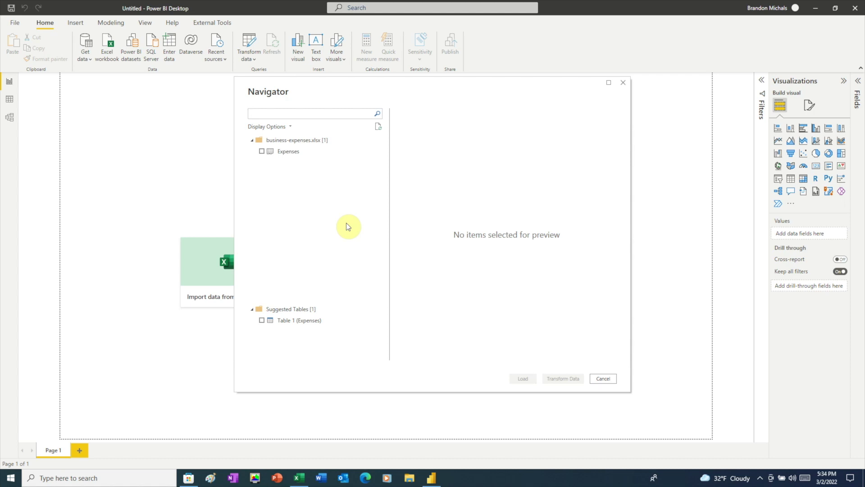
- Select the Expenses sheet in Navigator and load it into Power Query Editor with Transform Data
{"action": "left_click", "coordinate": [263, 152]}
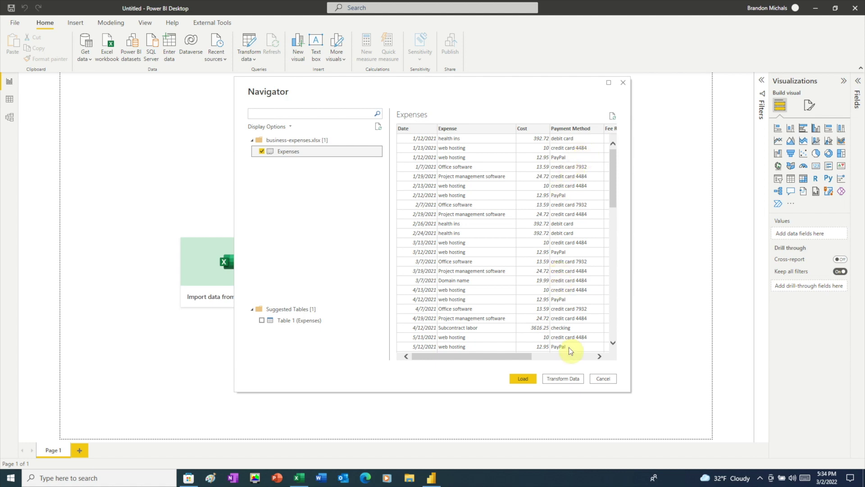
{"action": "left_click", "coordinate": [564, 379]}
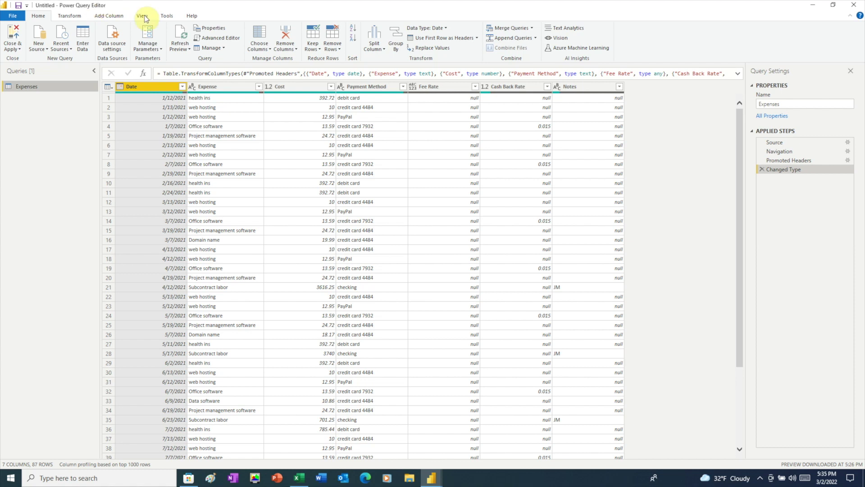
- Use Replace Values on the Expense column to change 'health ins' to 'health insurance'
{"action": "right_click", "coordinate": [213, 89]}
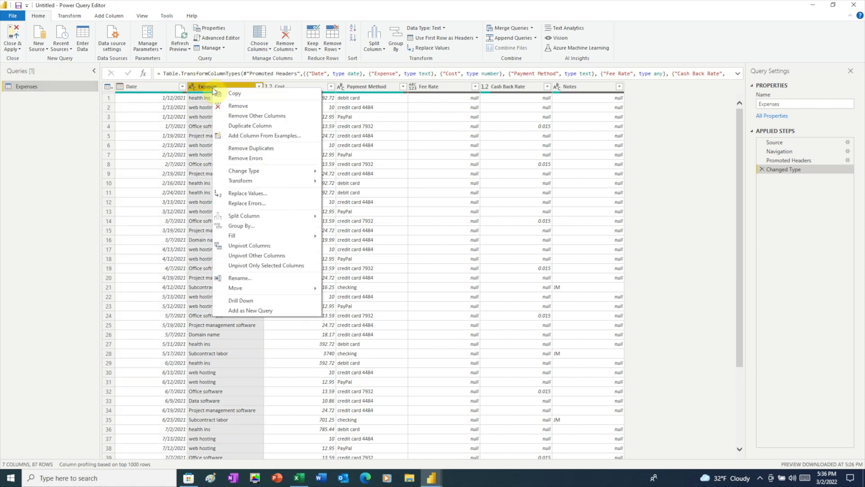
{"action": "left_click", "coordinate": [241, 194]}
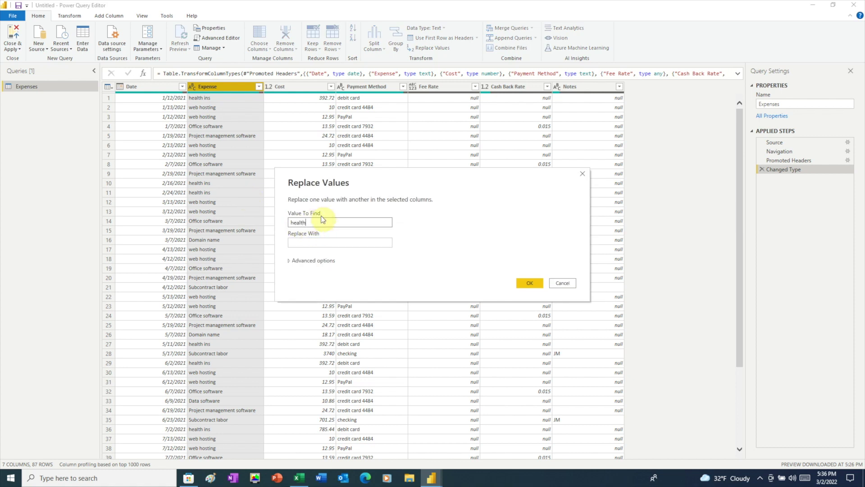
{"action": "key", "text": "Tab"}
{"action": "type", "text": "health ins"}
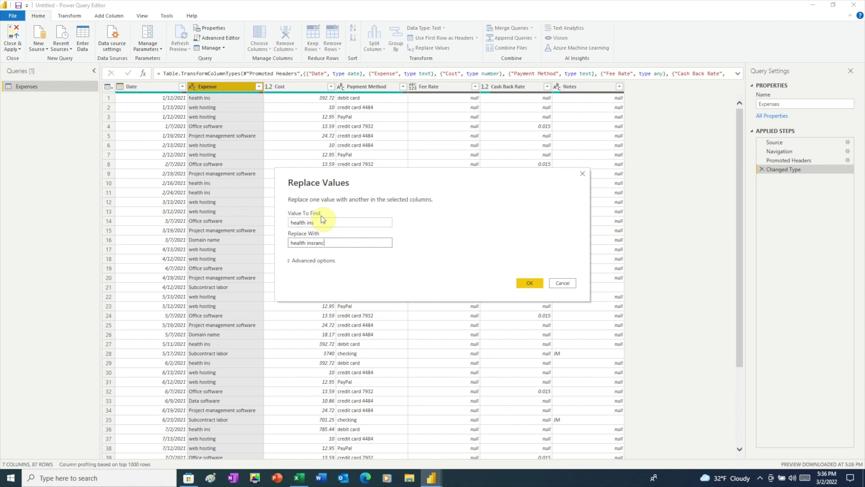
{"action": "type", "text": "urance"}
{"action": "left_click", "coordinate": [526, 283]}
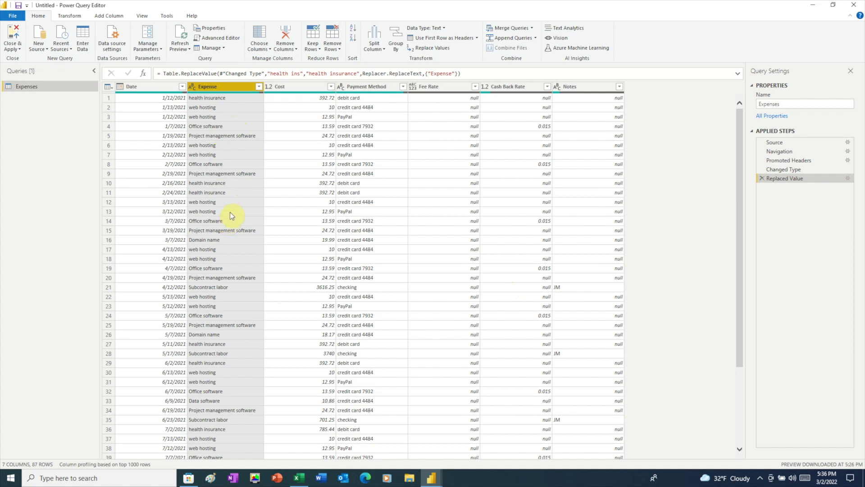
- Split Payment Method by non-digit to digit into Payment Method.1 and Payment Method.2
{"action": "right_click", "coordinate": [363, 89]}
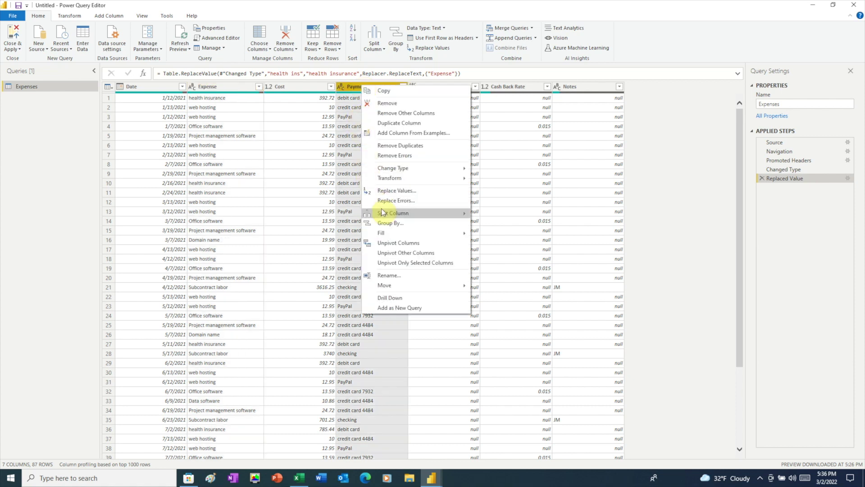
{"action": "mouse_move", "coordinate": [383, 213]}
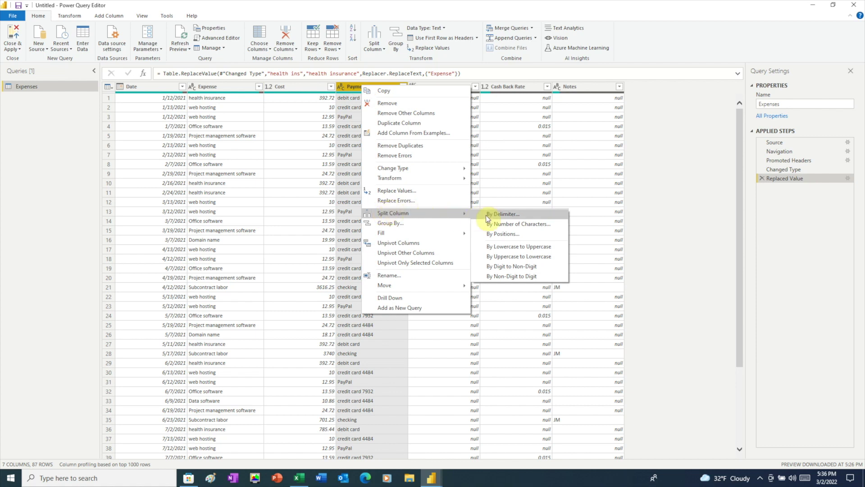
{"action": "left_click", "coordinate": [500, 277]}
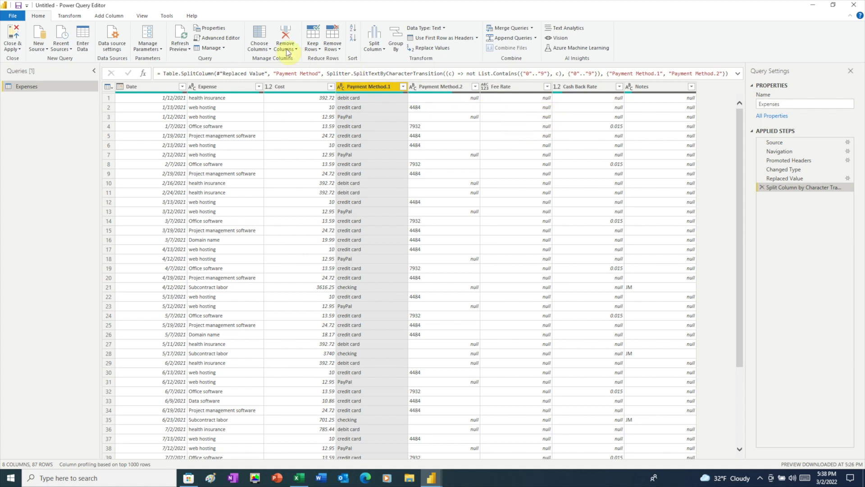
- Remove the Notes, Cash Back Rate, Fee Rate and Payment Method.2 columns with Choose Columns
{"action": "left_click", "coordinate": [261, 37]}
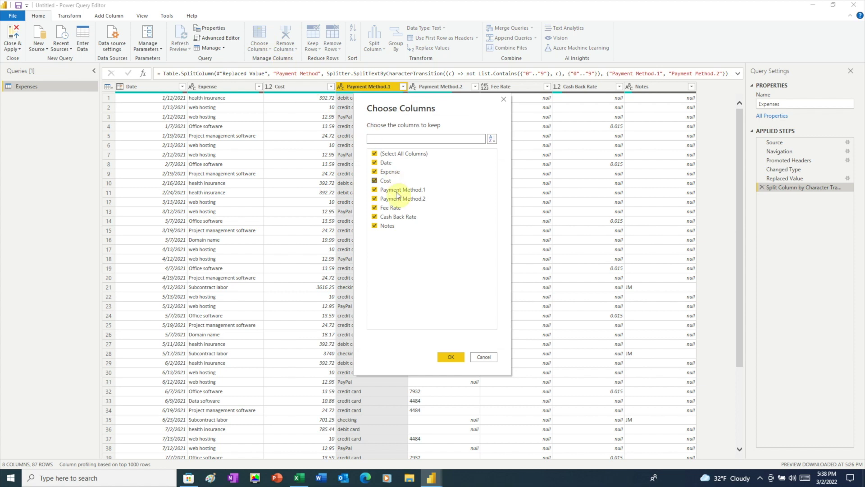
{"action": "left_click", "coordinate": [375, 226]}
{"action": "left_click", "coordinate": [374, 216]}
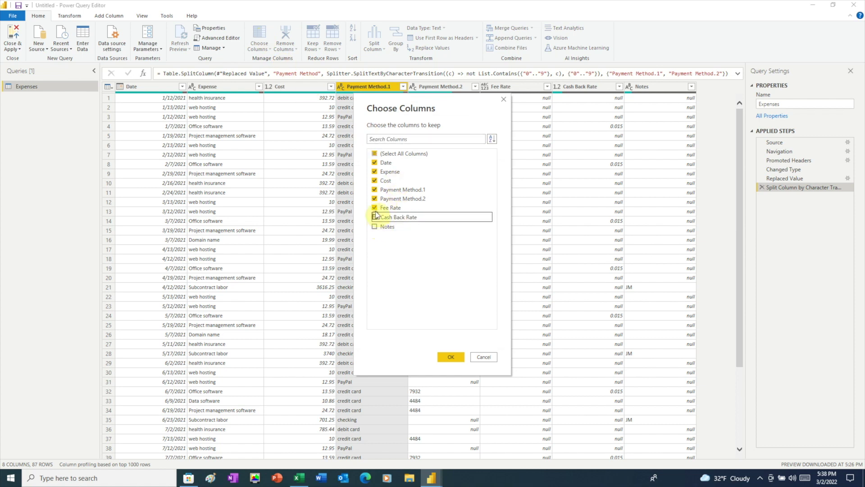
{"action": "left_click", "coordinate": [374, 207]}
{"action": "left_click", "coordinate": [374, 198]}
{"action": "left_click", "coordinate": [454, 356]}
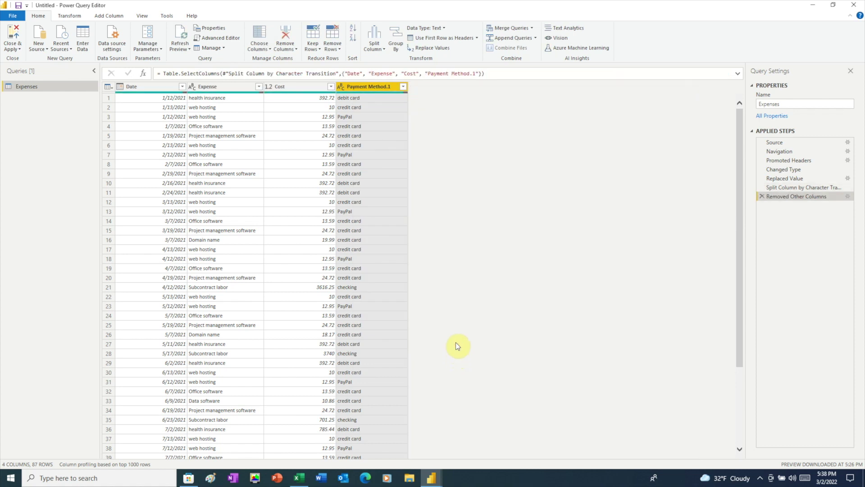
- Rename the Payment Method.1 column to Payment Method
{"action": "double_click", "coordinate": [365, 88]}
{"action": "left_click", "coordinate": [397, 87]}
{"action": "key", "text": "BackSpace"}
{"action": "key", "text": "Return"}
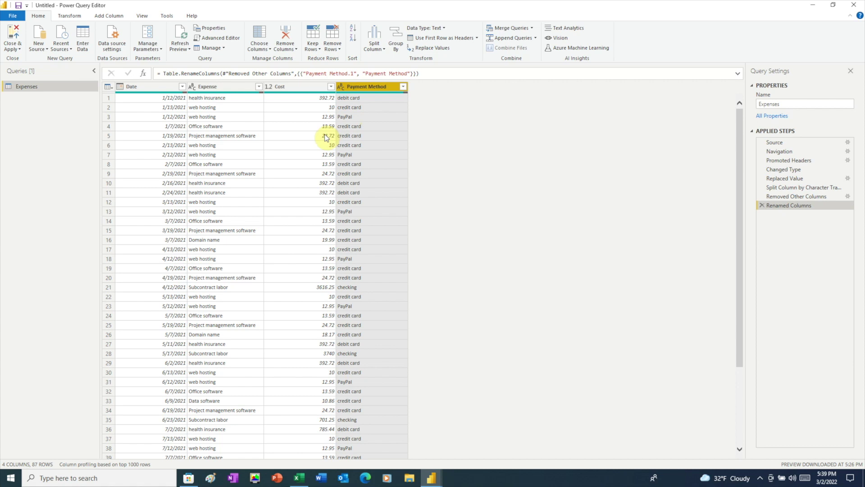
- Remove the bottom 1 row, the 20262.76 totals row, leaving 86 rows in the Expenses query
{"action": "scroll", "coordinate": [324, 135], "scroll_direction": "down", "scroll_amount": 16}
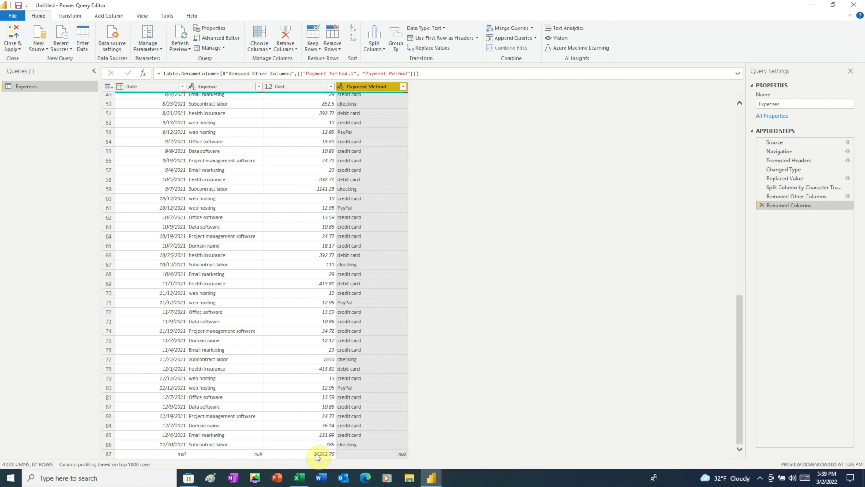
{"action": "left_click", "coordinate": [334, 46]}
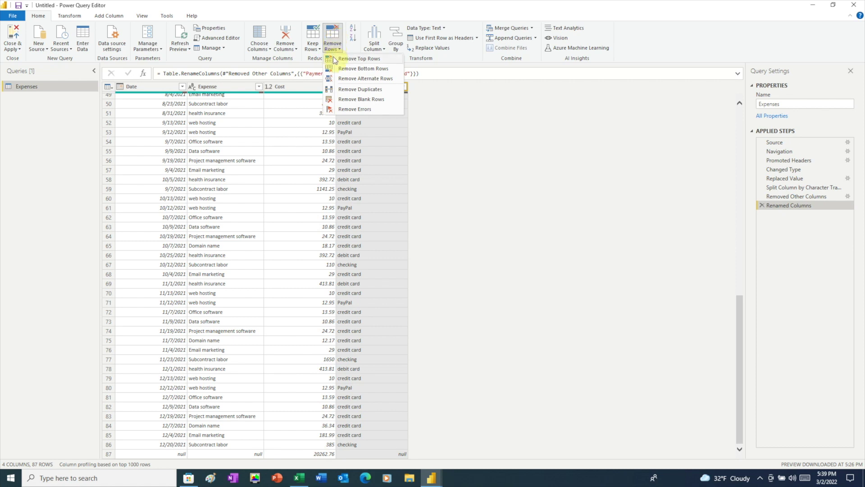
{"action": "left_click", "coordinate": [349, 68]}
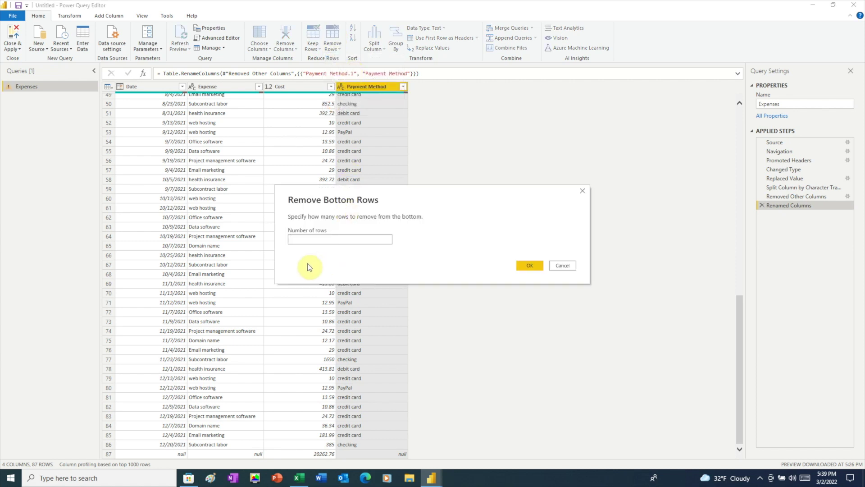
{"action": "type", "text": "1"}
{"action": "left_click", "coordinate": [529, 264]}
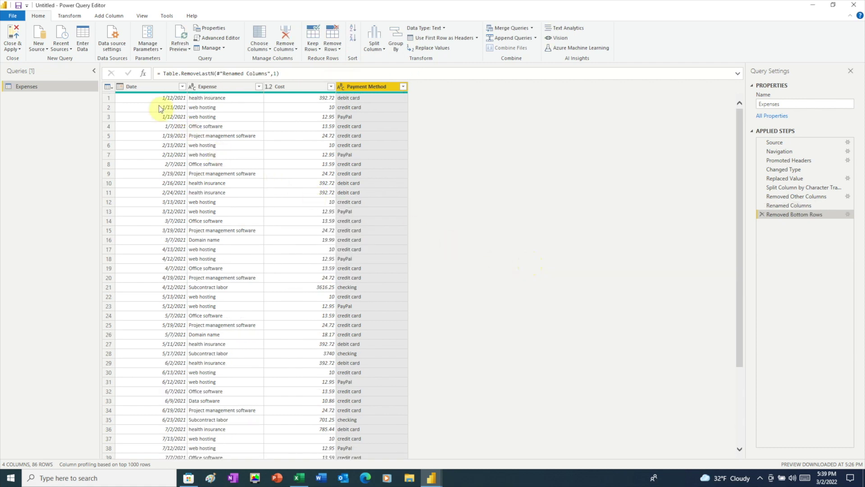
- Apply the query changes and build a column chart of Cost by Date Hierarchy Month
{"action": "left_click", "coordinate": [8, 35]}
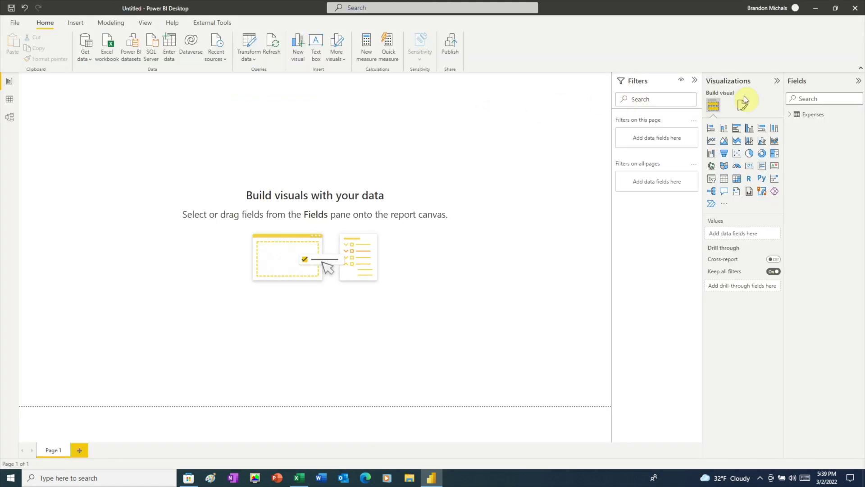
{"action": "left_click", "coordinate": [791, 116]}
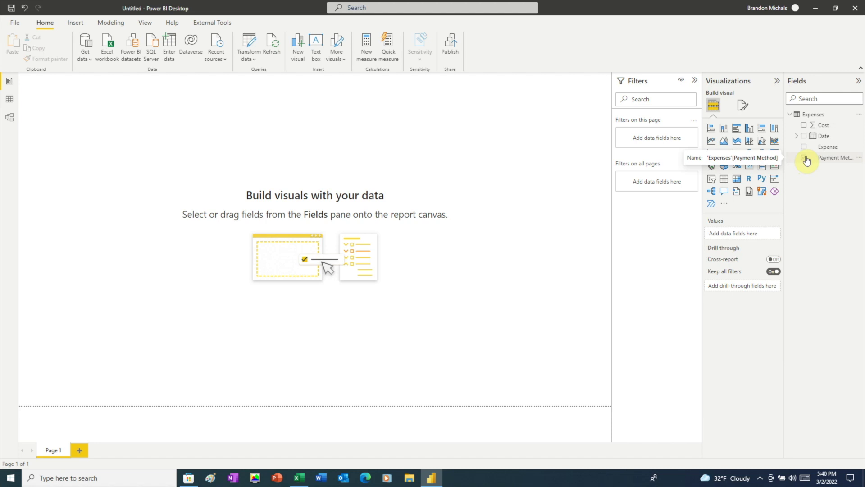
{"action": "left_click", "coordinate": [803, 126]}
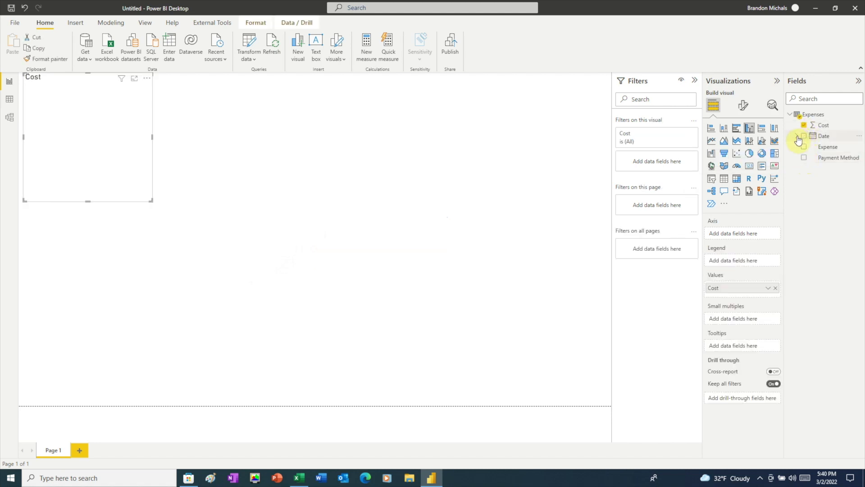
{"action": "left_click", "coordinate": [797, 136]}
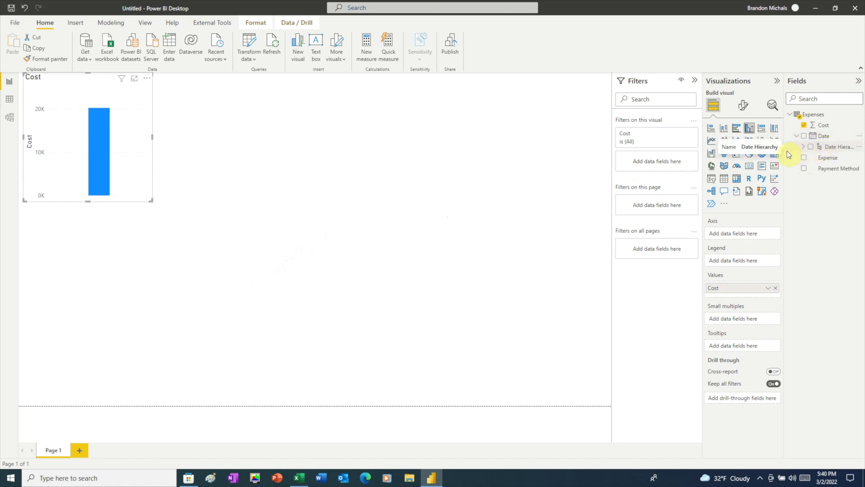
{"action": "left_click_drag", "start_coordinate": [782, 151], "coordinate": [766, 152]}
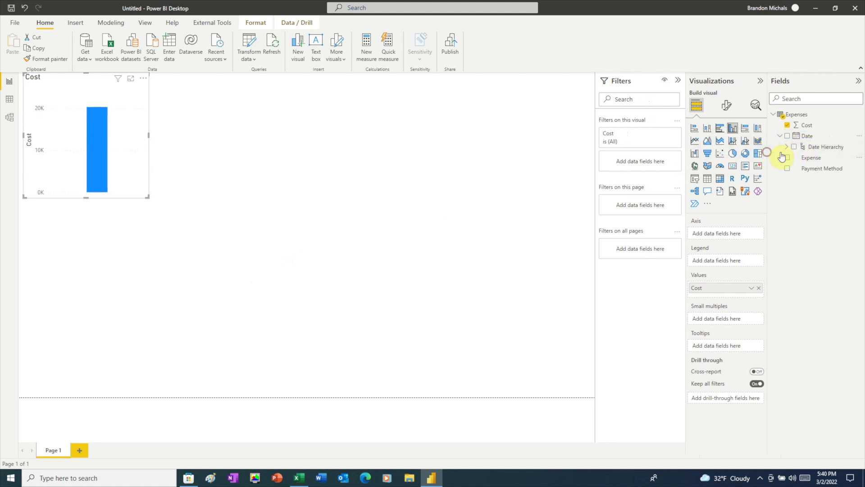
{"action": "left_click", "coordinate": [787, 146]}
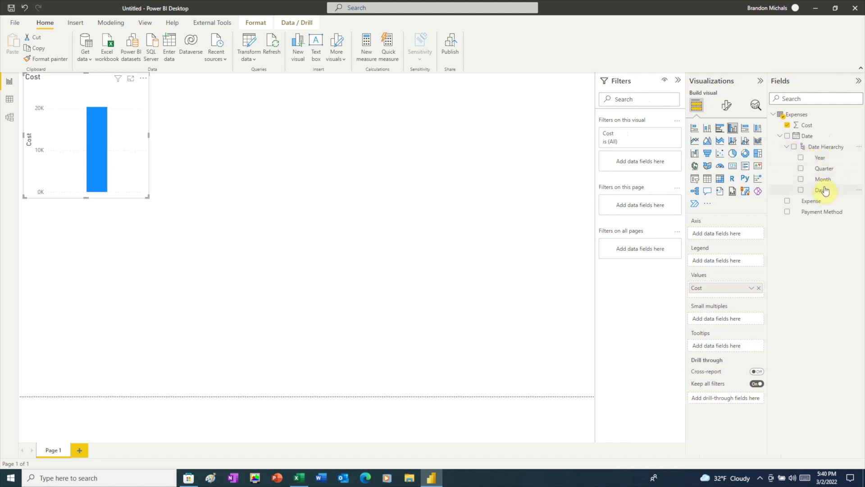
{"action": "left_click", "coordinate": [800, 179]}
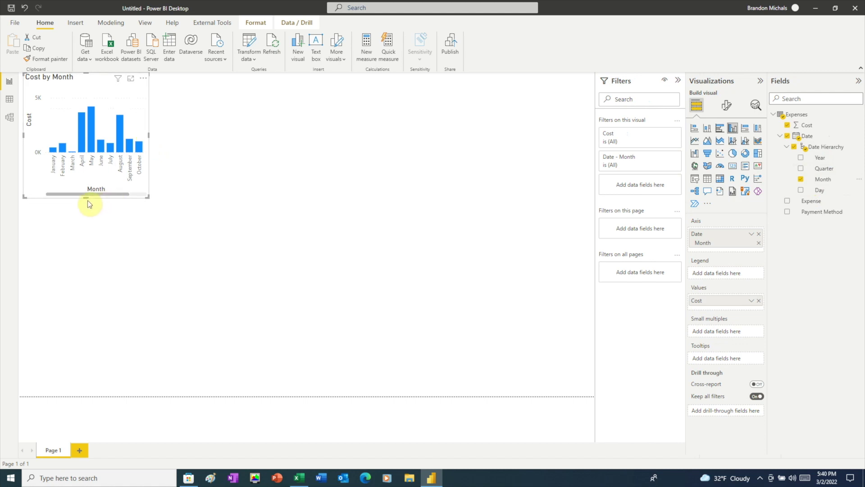
- Move the Cost by Month chart lower and stretch it across the full page width
{"action": "left_click_drag", "start_coordinate": [86, 198], "coordinate": [86, 233]}
{"action": "left_click_drag", "start_coordinate": [86, 73], "coordinate": [86, 120]}
{"action": "left_click", "coordinate": [149, 176]}
{"action": "left_click_drag", "start_coordinate": [201, 179], "coordinate": [593, 195]}
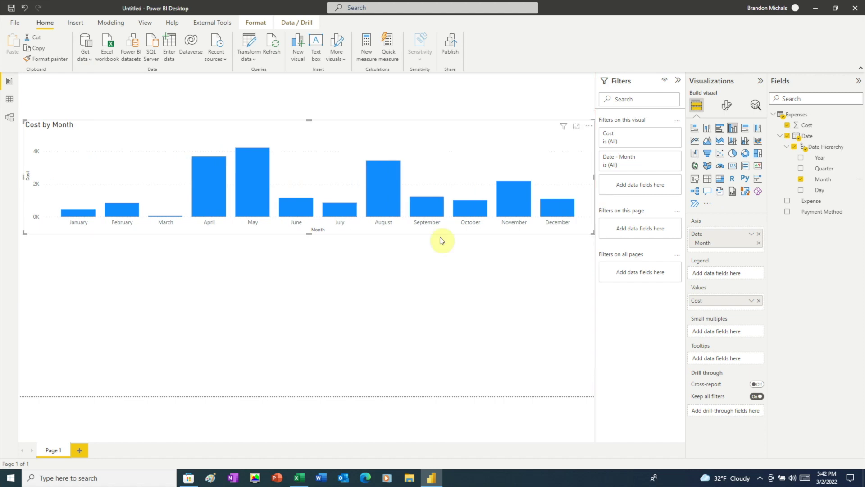
{"action": "left_click", "coordinate": [356, 295]}
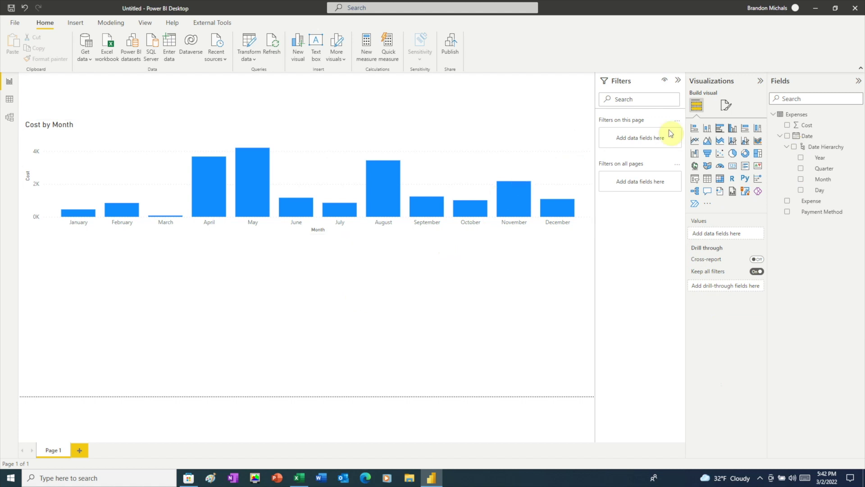
- Add a Cost by Expense column chart, narrowed to half width and made taller in the lower-left
{"action": "left_click", "coordinate": [787, 126]}
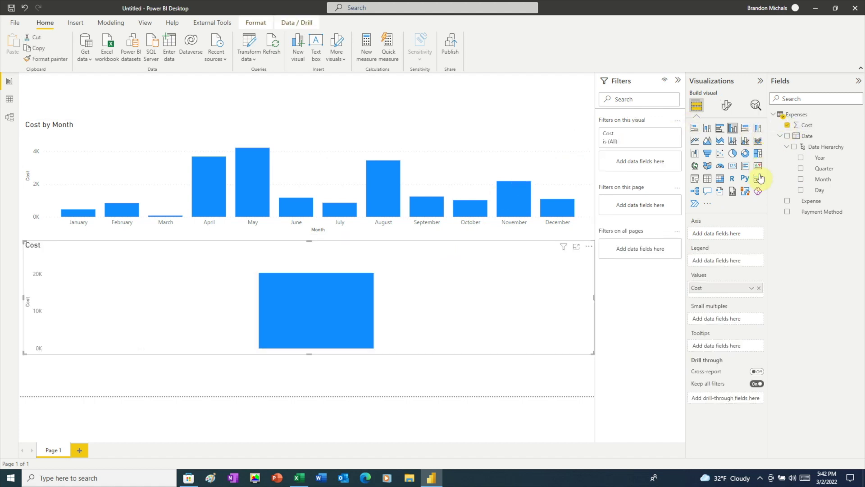
{"action": "left_click", "coordinate": [787, 201]}
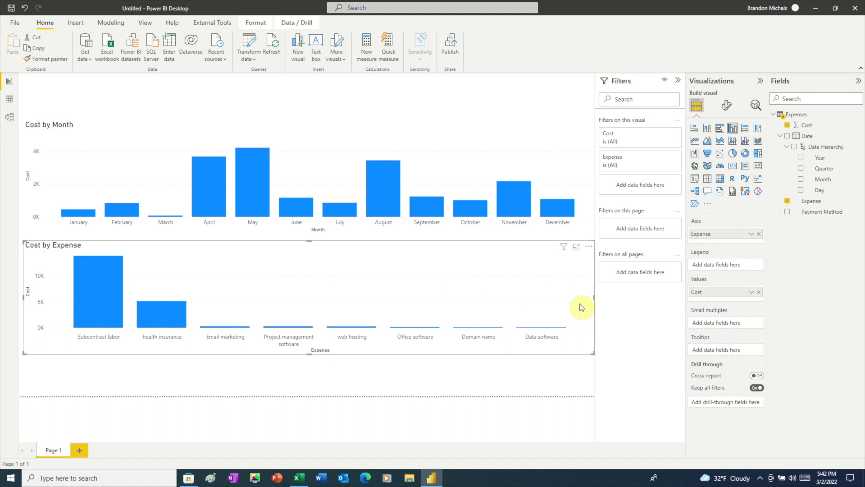
{"action": "left_click_drag", "start_coordinate": [594, 298], "coordinate": [307, 299]}
{"action": "left_click", "coordinate": [163, 351]}
{"action": "left_click_drag", "start_coordinate": [167, 380], "coordinate": [169, 401]}
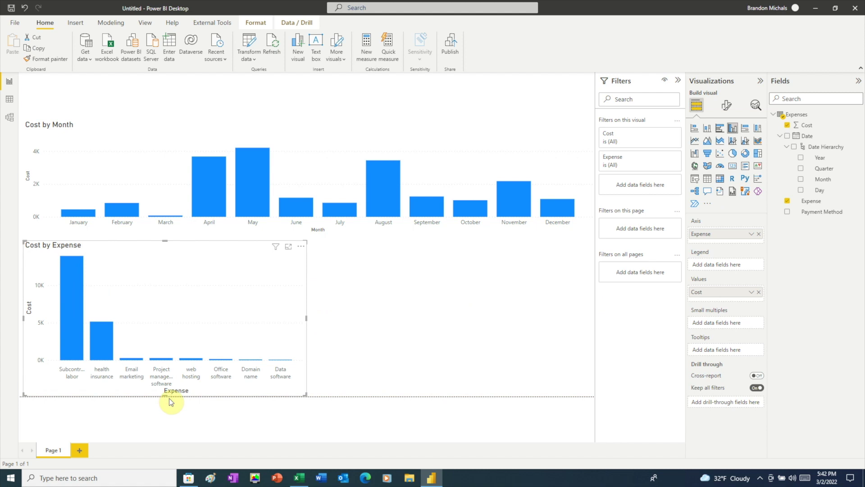
{"action": "left_click", "coordinate": [458, 299]}
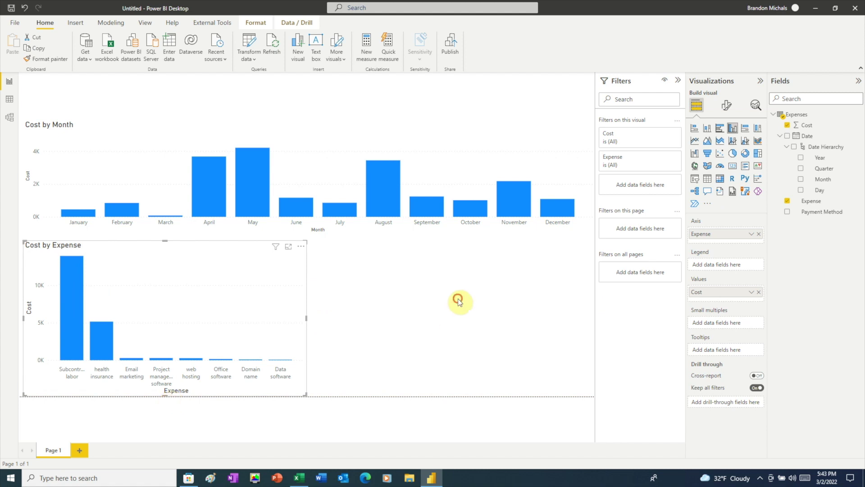
- Add a Cost by Payment Method pie chart in the lower-right area
{"action": "left_click", "coordinate": [787, 125]}
{"action": "left_click", "coordinate": [788, 212]}
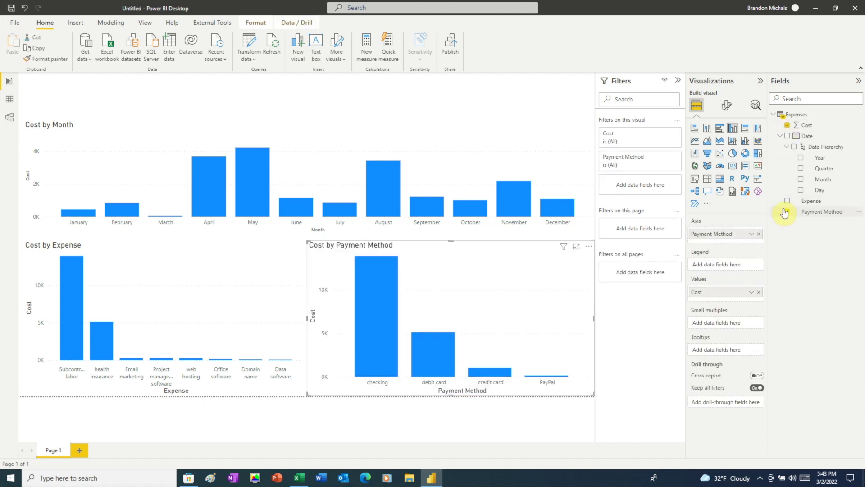
{"action": "left_click", "coordinate": [730, 155]}
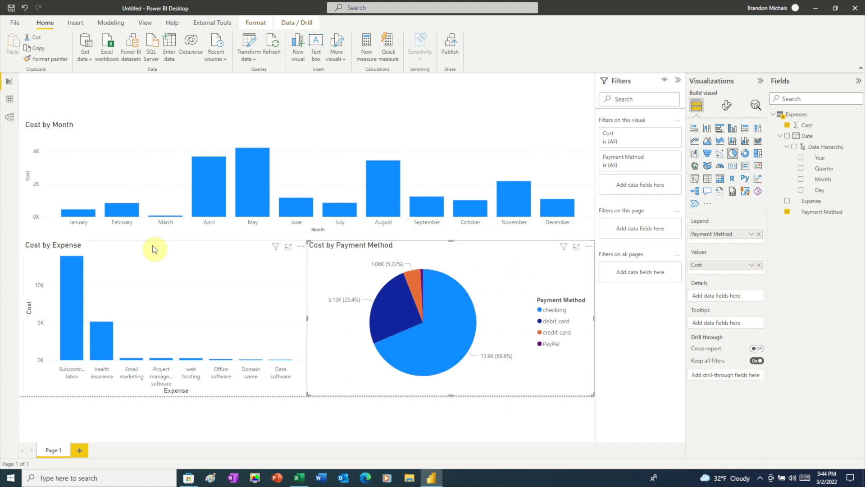
- Change the Cost by Expense chart into a horizontal bar chart
{"action": "left_click", "coordinate": [82, 247]}
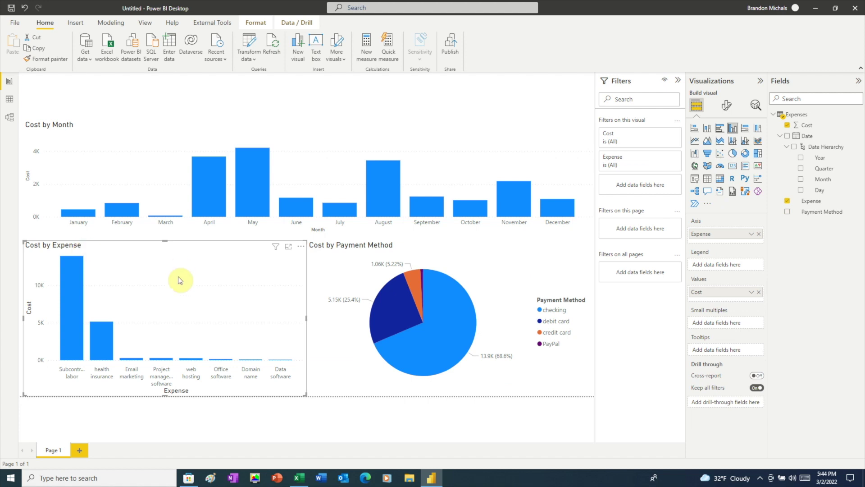
{"action": "left_click", "coordinate": [693, 129]}
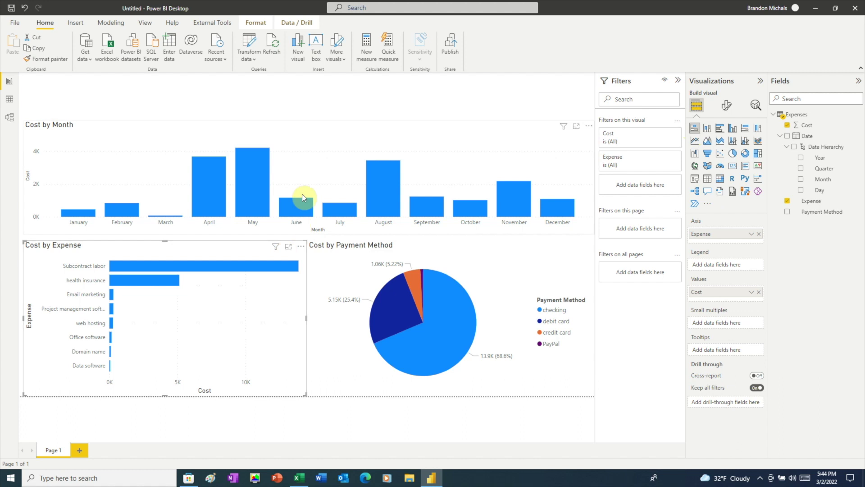
{"action": "left_click", "coordinate": [364, 104]}
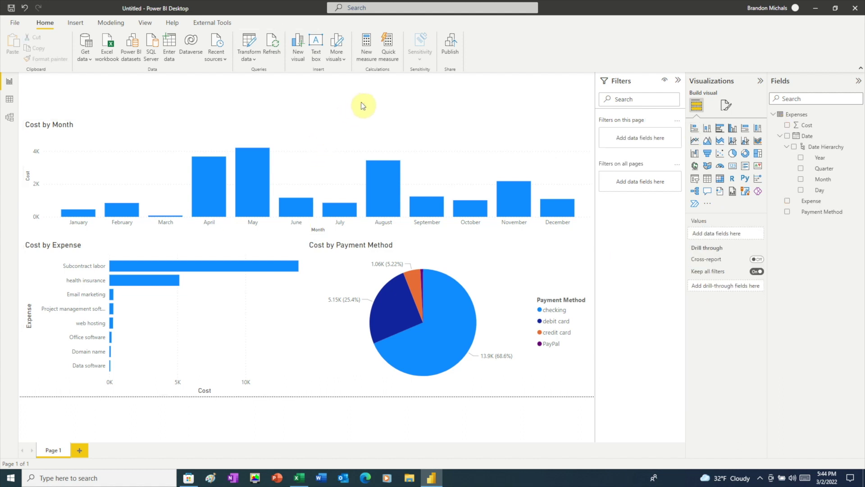
- Place a card at the top centre of the page showing the total Cost of 20.26K
{"action": "left_click", "coordinate": [734, 171]}
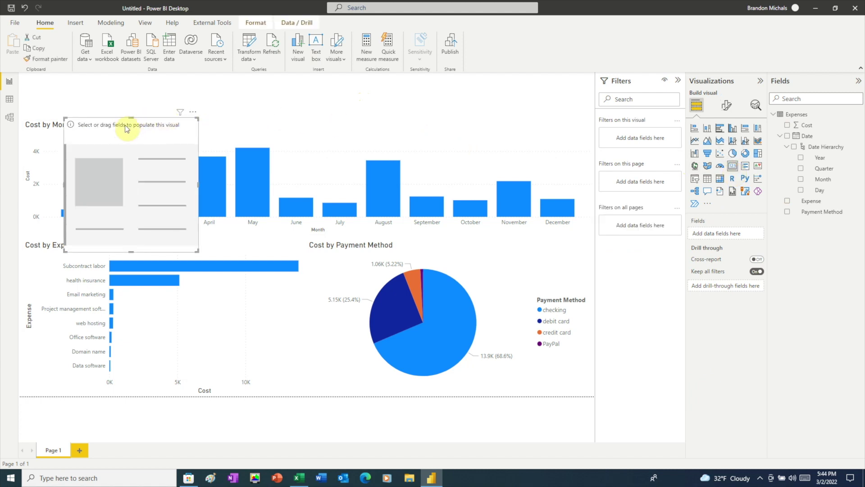
{"action": "left_click_drag", "start_coordinate": [126, 128], "coordinate": [334, 123]}
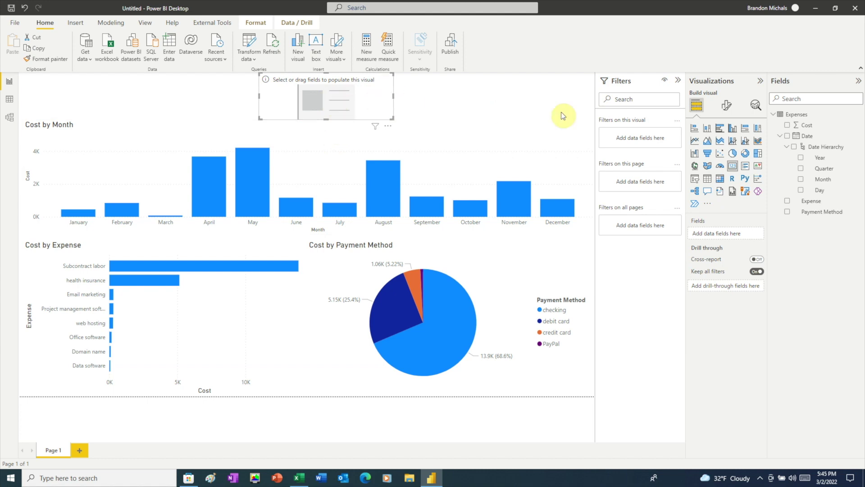
{"action": "left_click", "coordinate": [787, 126]}
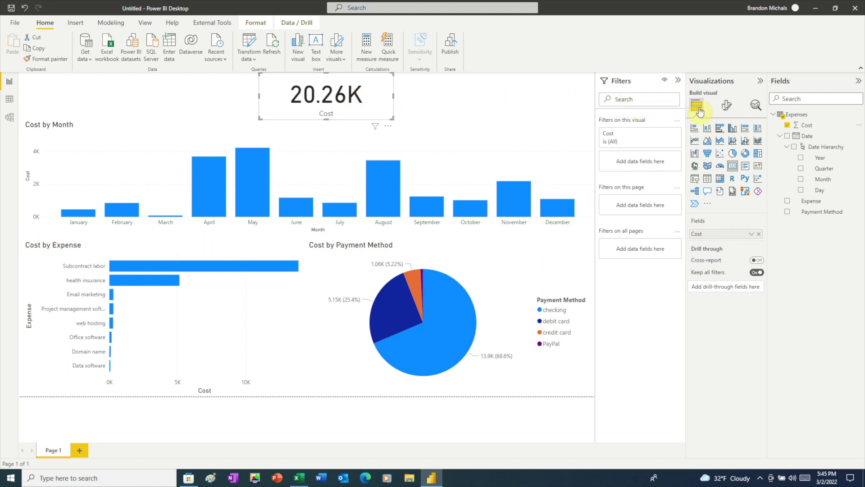
{"action": "left_click", "coordinate": [727, 108]}
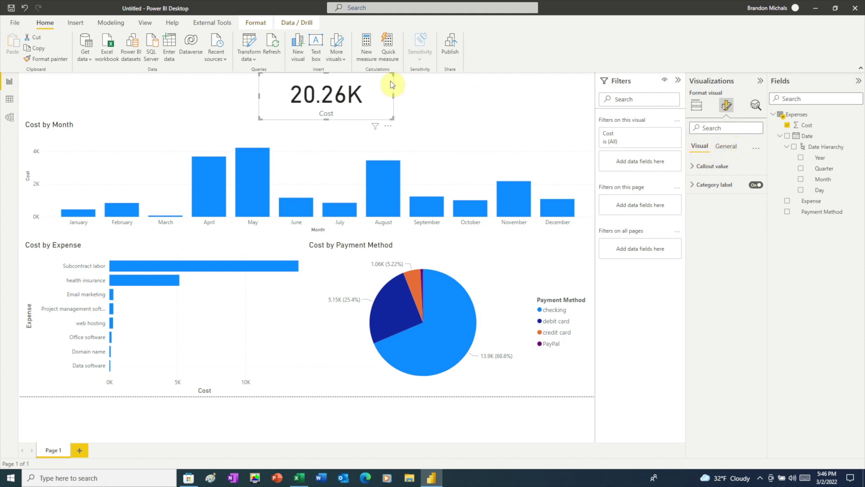
- Turn off the card's Cost category label under the value
{"action": "left_click", "coordinate": [730, 151]}
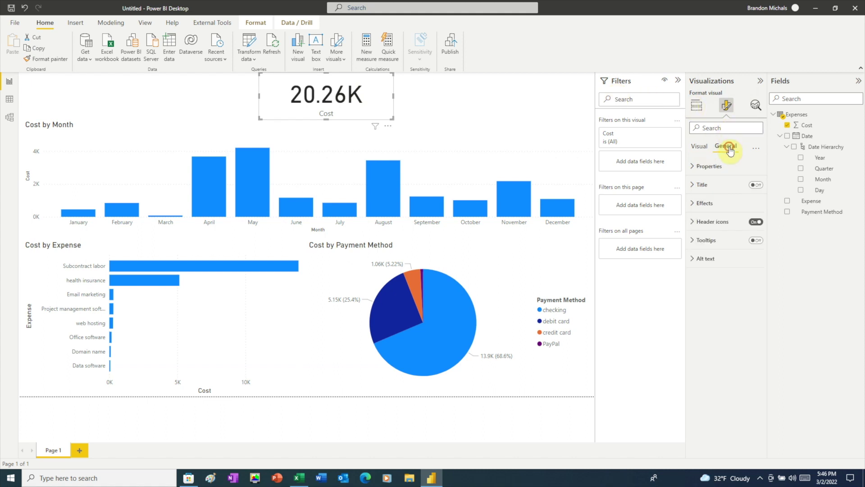
{"action": "left_click", "coordinate": [706, 150]}
{"action": "left_click", "coordinate": [755, 184]}
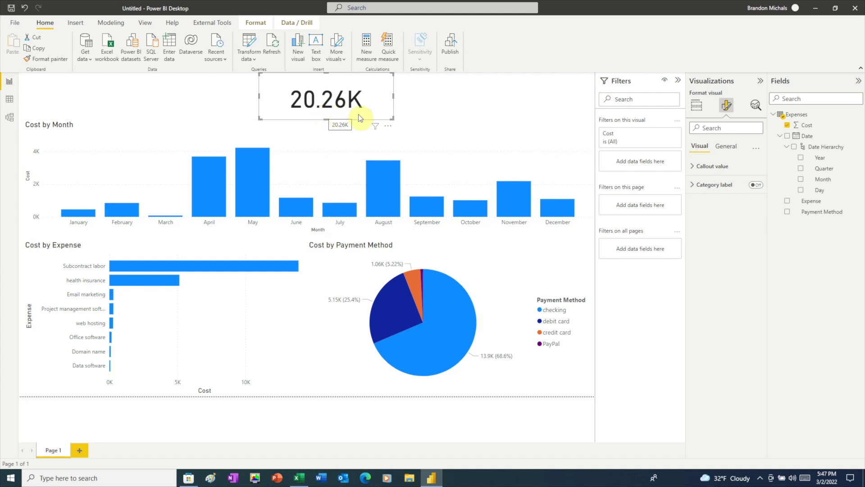
- Give the card a centred 'Total Expenses' title at font size 20
{"action": "left_click", "coordinate": [725, 151]}
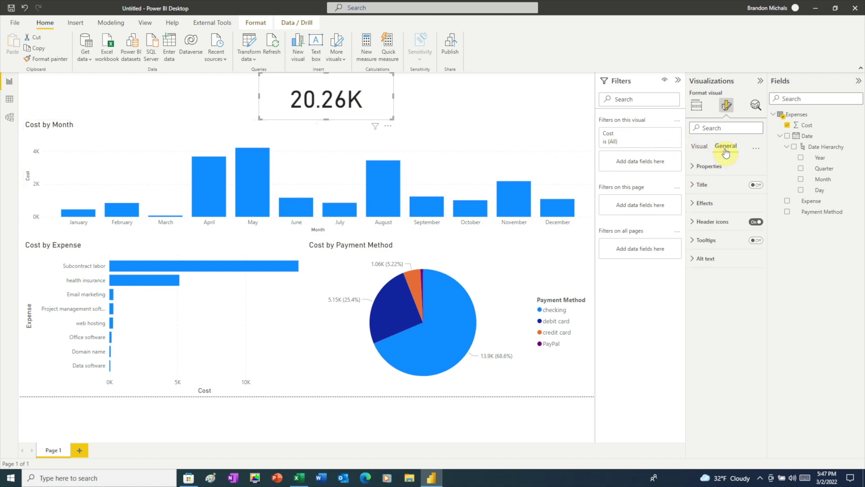
{"action": "left_click", "coordinate": [755, 185]}
{"action": "left_click", "coordinate": [693, 185]}
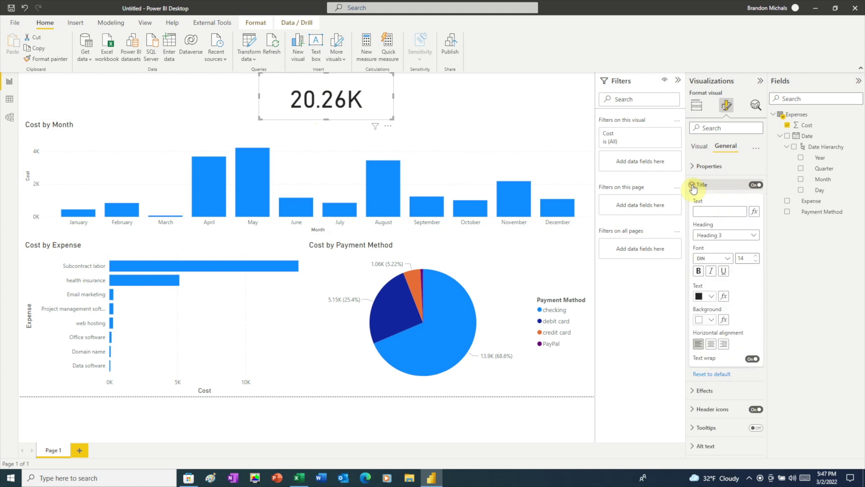
{"action": "left_click", "coordinate": [710, 209]}
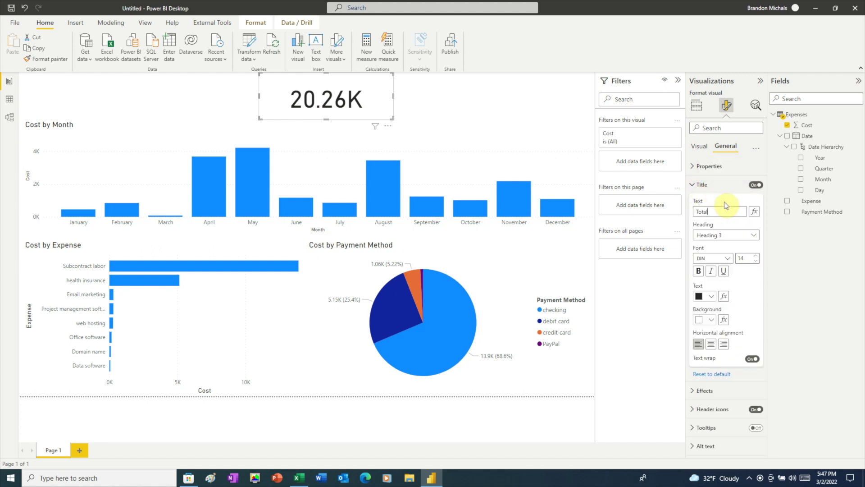
{"action": "type", "text": "Total Expenses"}
{"action": "key", "text": "Return"}
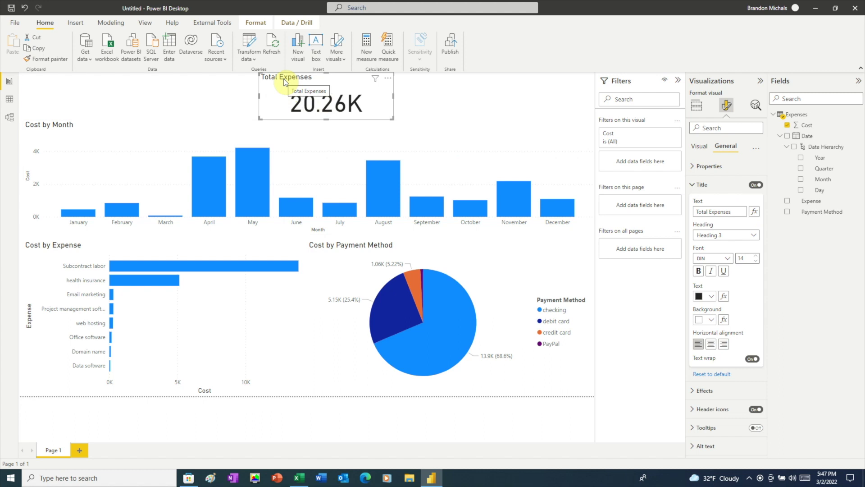
{"action": "left_click", "coordinate": [755, 255]}
{"action": "left_click", "coordinate": [755, 255]}
{"action": "left_click", "coordinate": [755, 255]}
{"action": "left_click", "coordinate": [755, 255]}
{"action": "left_click", "coordinate": [755, 255]}
{"action": "left_click", "coordinate": [755, 255]}
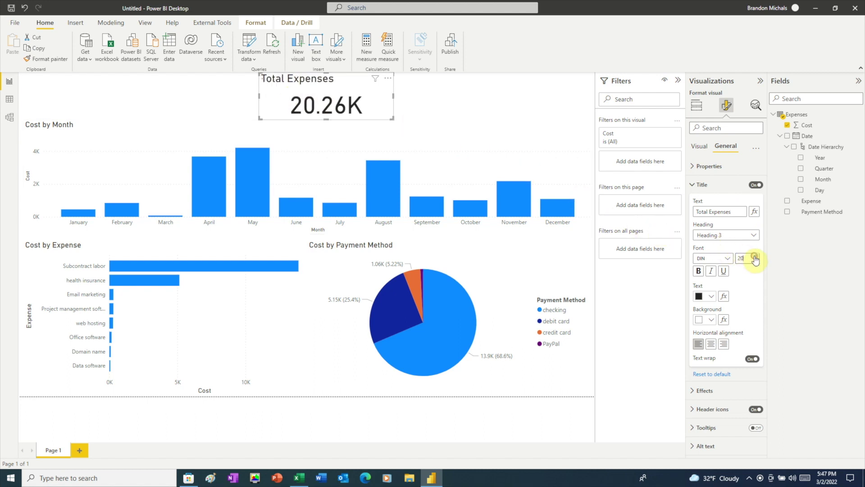
{"action": "left_click", "coordinate": [711, 345]}
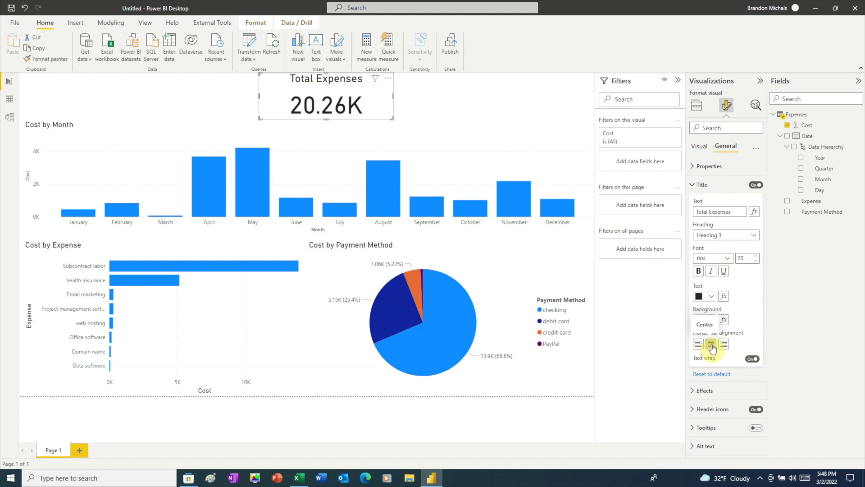
{"action": "left_click", "coordinate": [52, 132]}
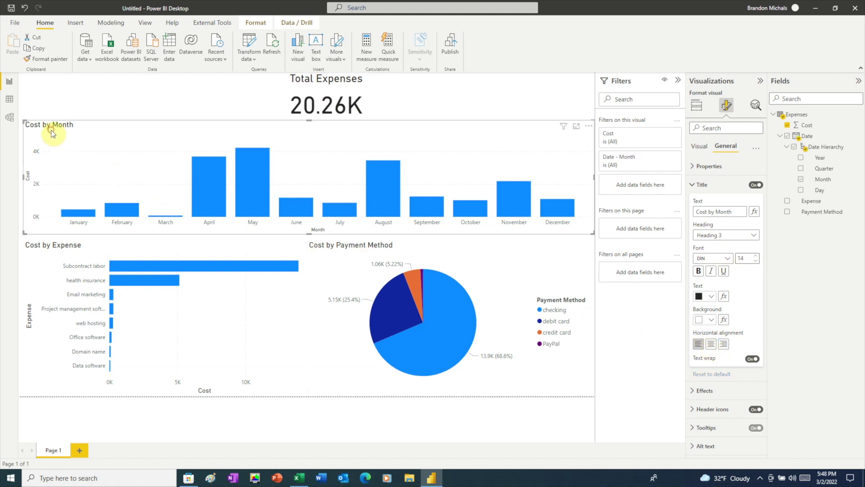
- Turn off the Month X-axis title and Cost Y-axis title on the Cost by Month chart
{"action": "left_click", "coordinate": [699, 146]}
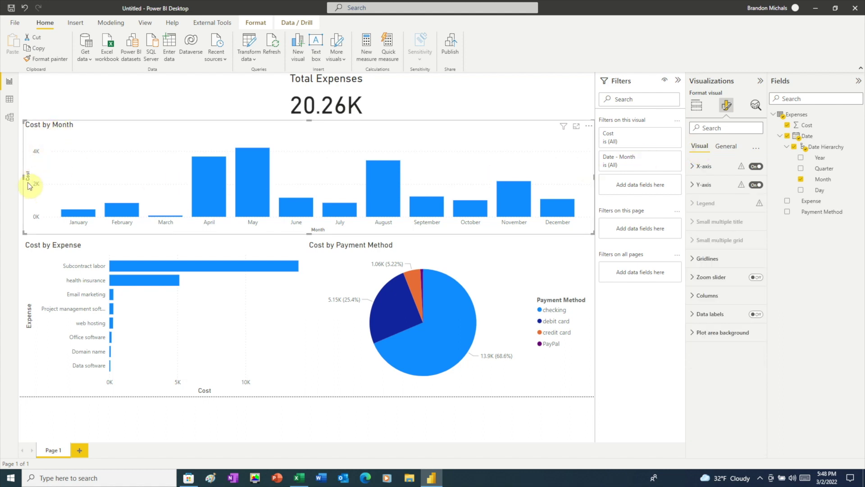
{"action": "left_click", "coordinate": [693, 167]}
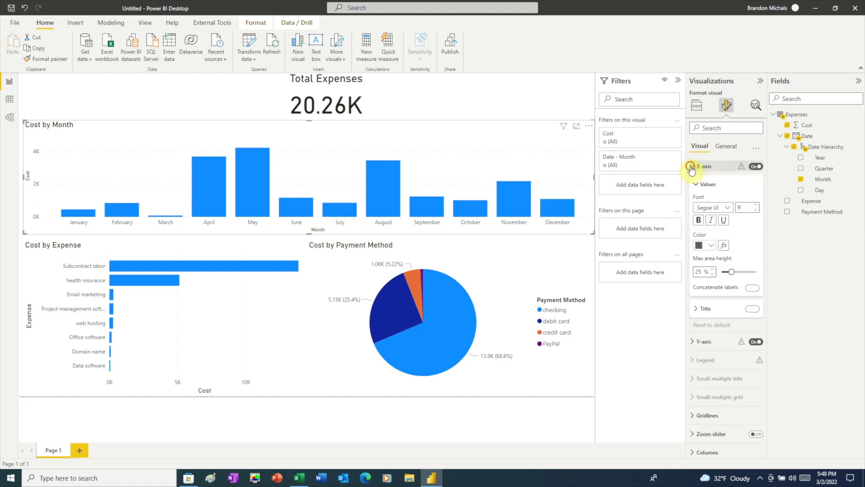
{"action": "left_click", "coordinate": [751, 308]}
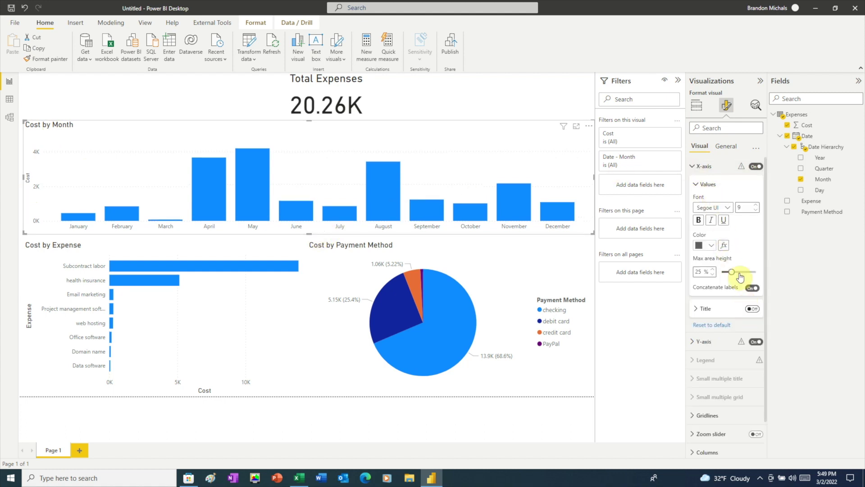
{"action": "left_click", "coordinate": [694, 168]}
{"action": "left_click", "coordinate": [695, 183]}
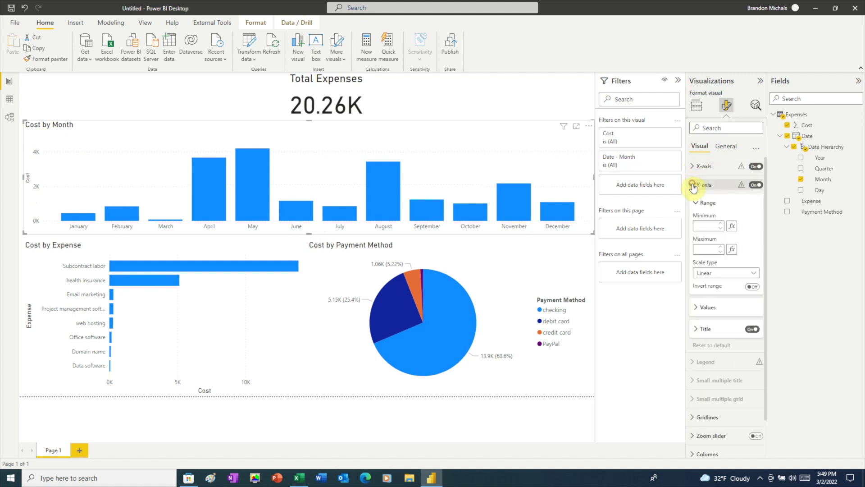
{"action": "left_click", "coordinate": [751, 328]}
{"action": "left_click", "coordinate": [692, 185]}
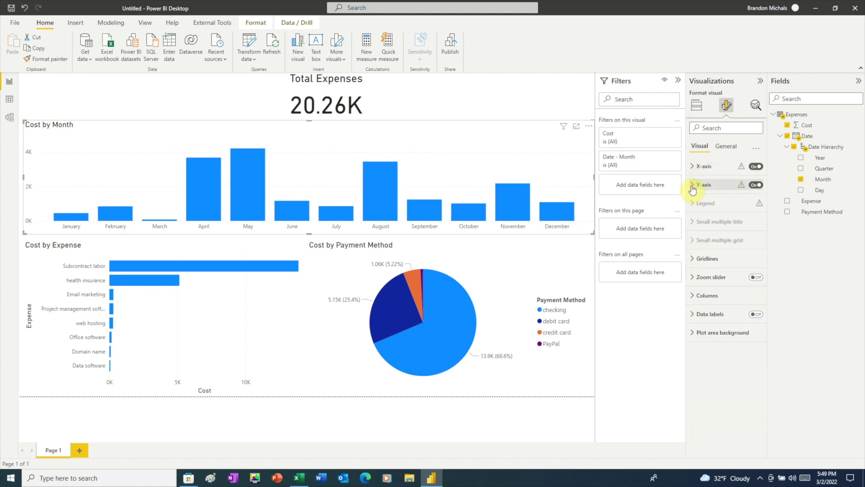
- Show data labels on the monthly bars, such as 4.2K for May
{"action": "left_click", "coordinate": [756, 314]}
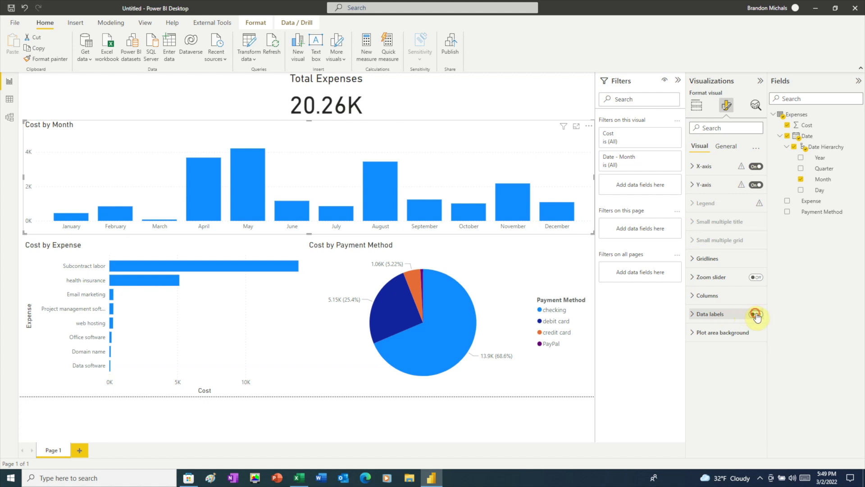
{"action": "mouse_move", "coordinate": [200, 177]}
{"action": "mouse_move", "coordinate": [383, 170]}
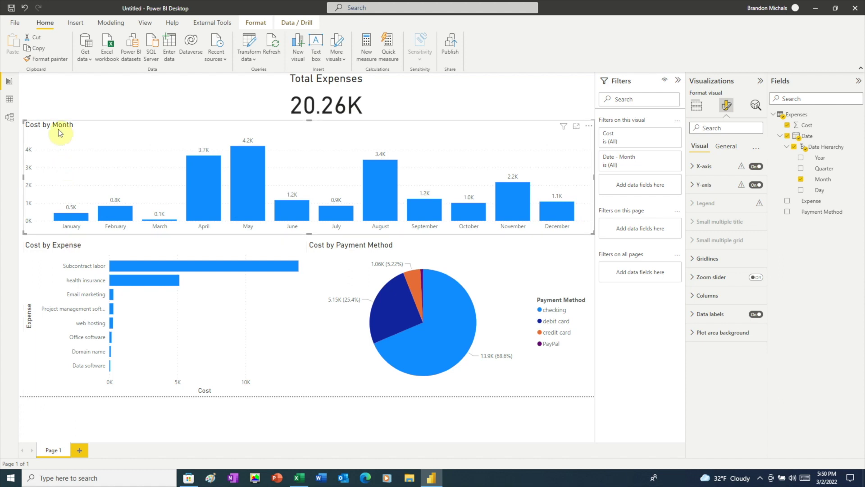
- Use Format painter to copy Cost by Month's formatting onto the Cost by Expense chart
{"action": "left_click", "coordinate": [49, 60]}
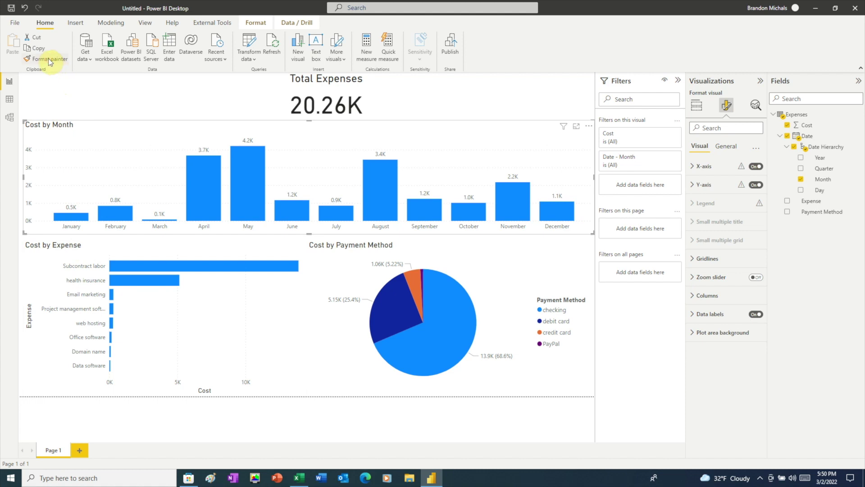
{"action": "left_click", "coordinate": [60, 251]}
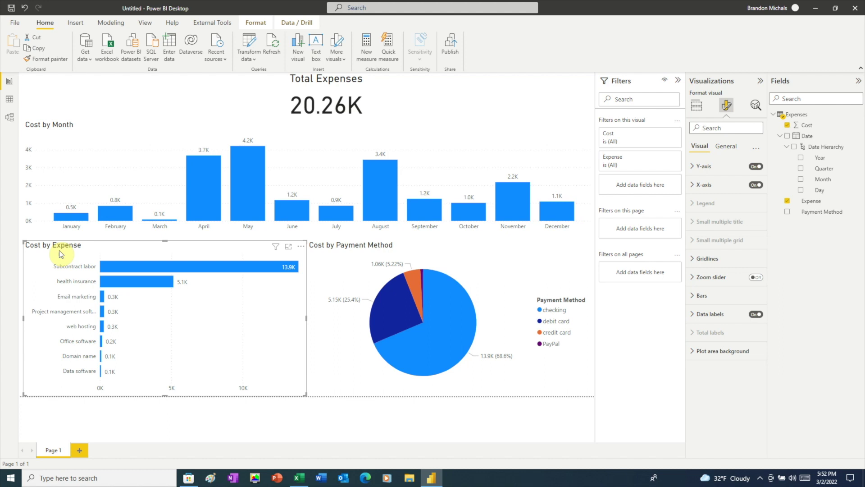
{"action": "left_click", "coordinate": [420, 93]}
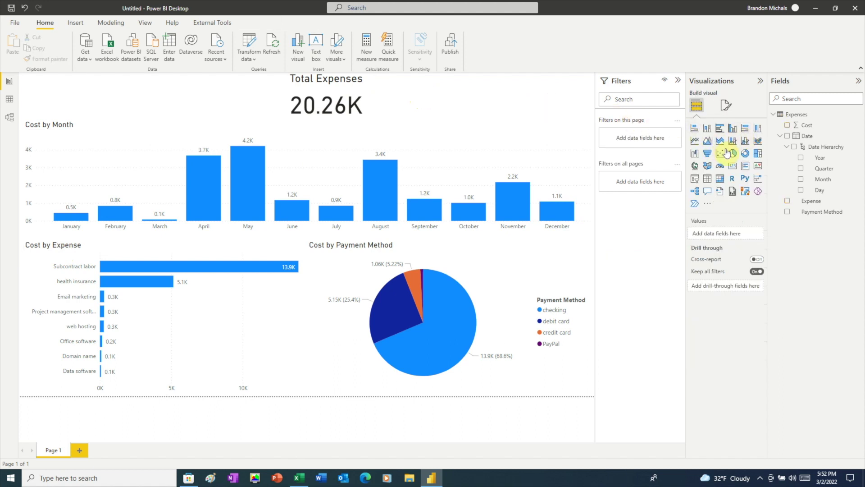
- Add a slicer beside the Total Expenses card, resized shorter and narrower
{"action": "left_click", "coordinate": [695, 183]}
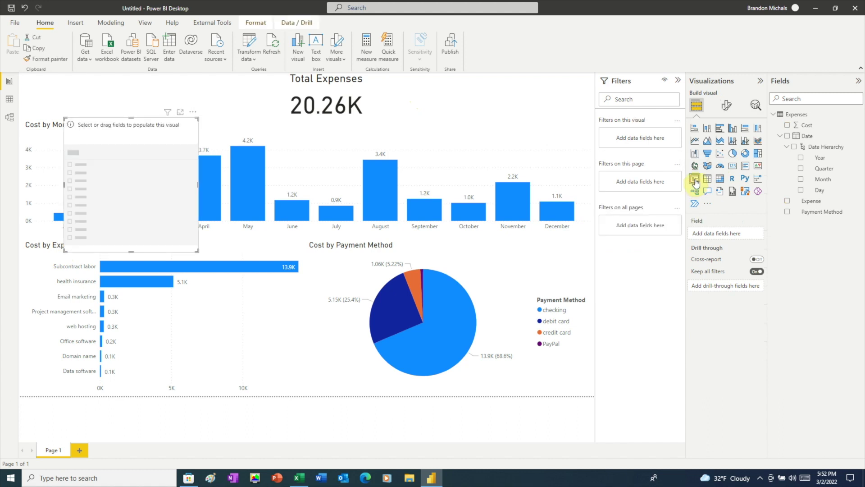
{"action": "left_click", "coordinate": [127, 126]}
{"action": "left_click_drag", "start_coordinate": [155, 130], "coordinate": [449, 86]}
{"action": "left_click_drag", "start_coordinate": [451, 206], "coordinate": [440, 120]}
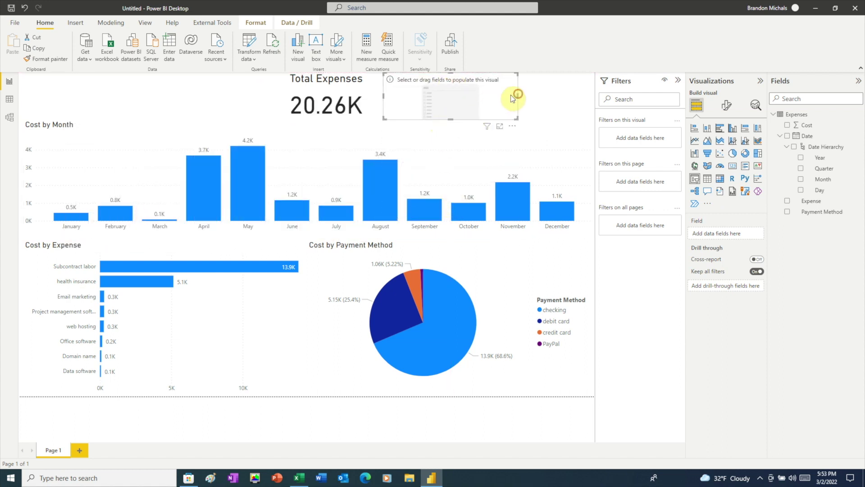
{"action": "left_click_drag", "start_coordinate": [517, 96], "coordinate": [485, 96]}
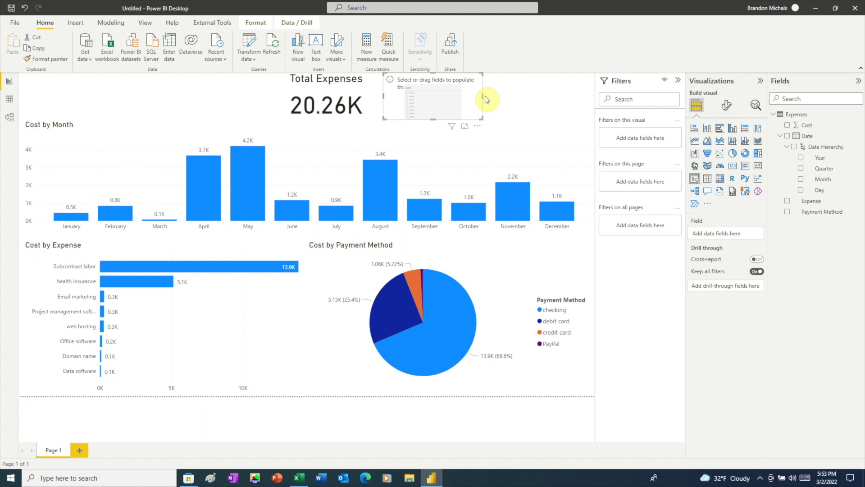
- Set the slicer to the Expense field in Dropdown style, showing All
{"action": "left_click", "coordinate": [787, 201]}
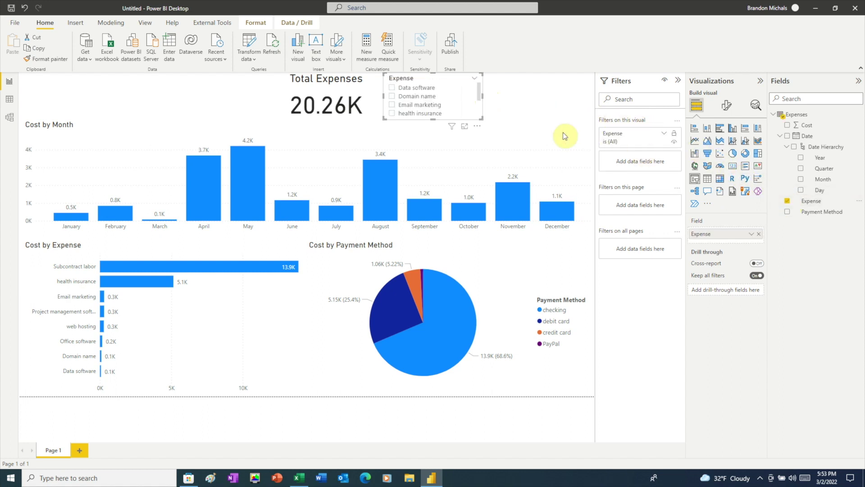
{"action": "mouse_move", "coordinate": [479, 90]}
{"action": "left_mouse_down"}
{"action": "mouse_move", "coordinate": [478, 110]}
{"action": "mouse_move", "coordinate": [479, 87]}
{"action": "left_mouse_up"}
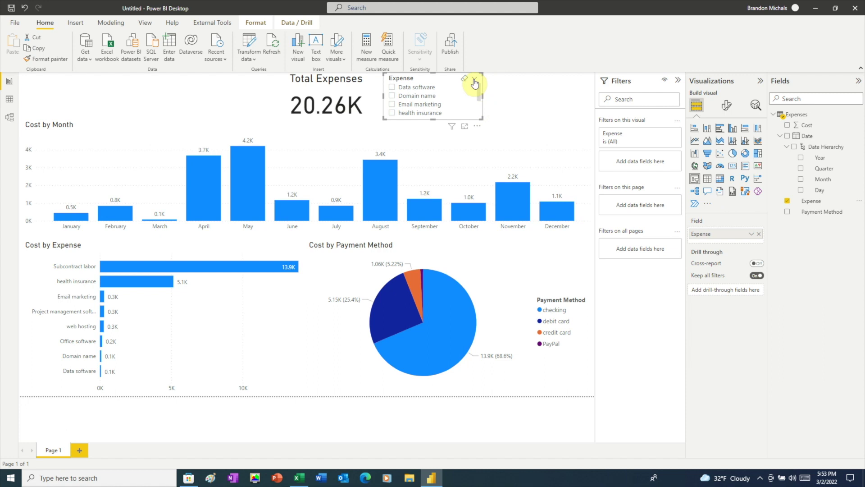
{"action": "left_click", "coordinate": [474, 80]}
{"action": "left_click", "coordinate": [455, 107]}
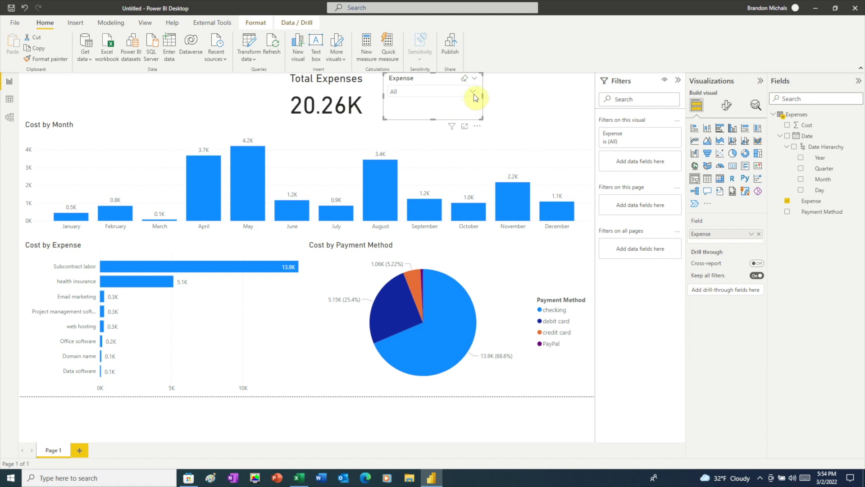
{"action": "left_click", "coordinate": [473, 91]}
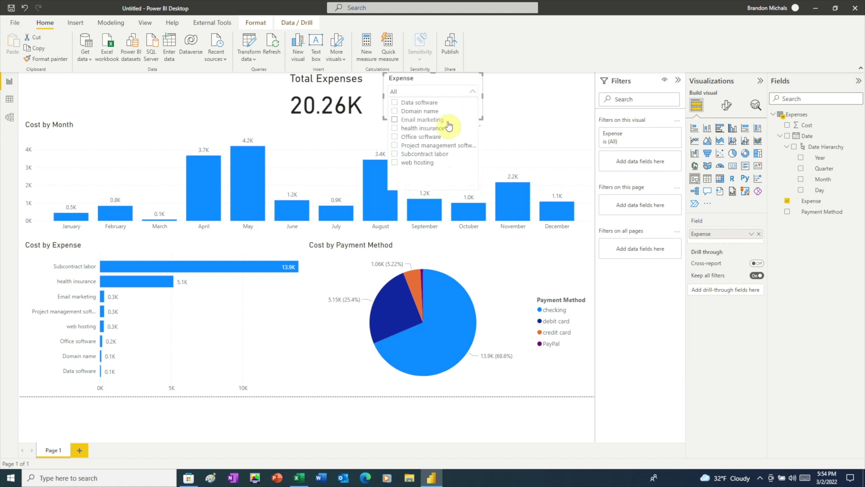
{"action": "left_click", "coordinate": [395, 153]}
{"action": "left_click", "coordinate": [473, 91]}
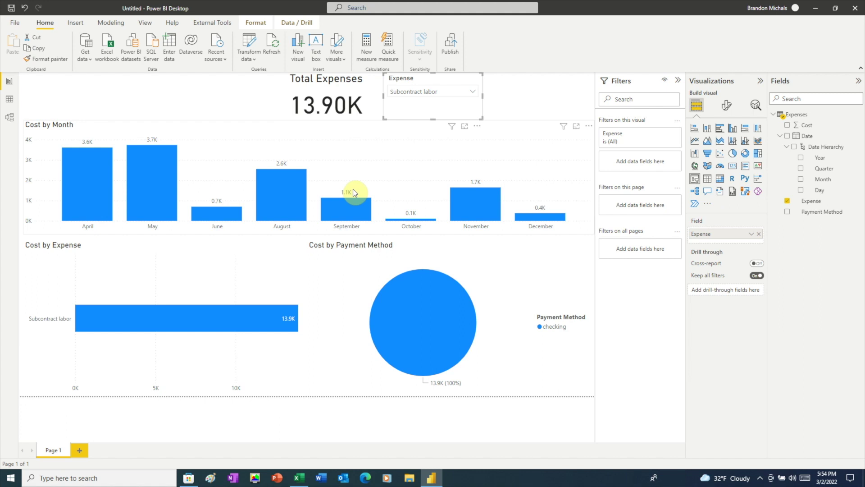
{"action": "left_click", "coordinate": [463, 83]}
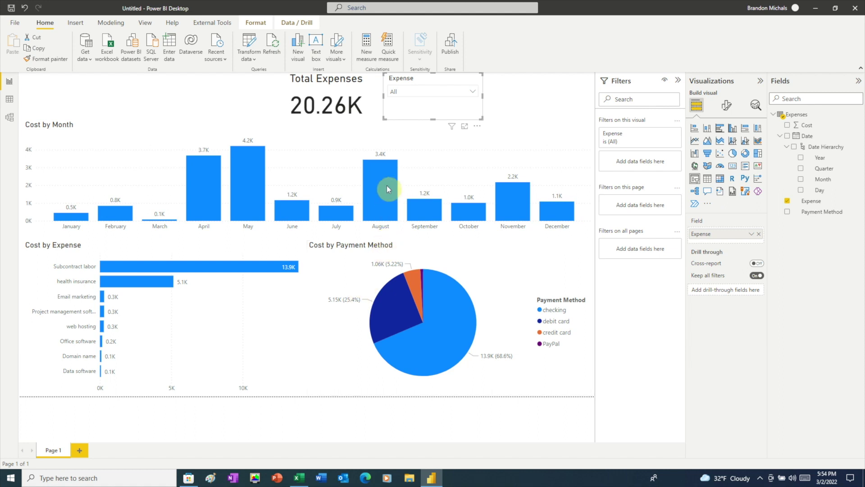
{"action": "left_click", "coordinate": [463, 94]}
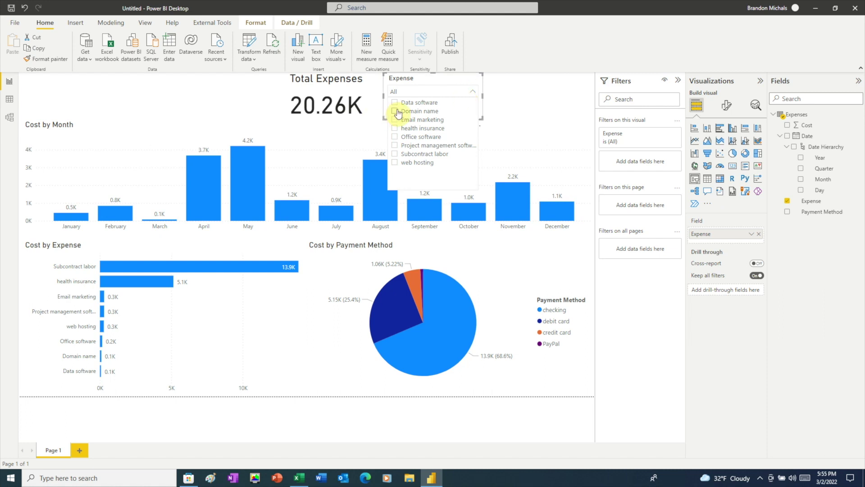
{"action": "left_click", "coordinate": [396, 114]}
{"action": "left_click", "coordinate": [396, 164], "text": "ctrl"}
{"action": "left_click", "coordinate": [472, 91]}
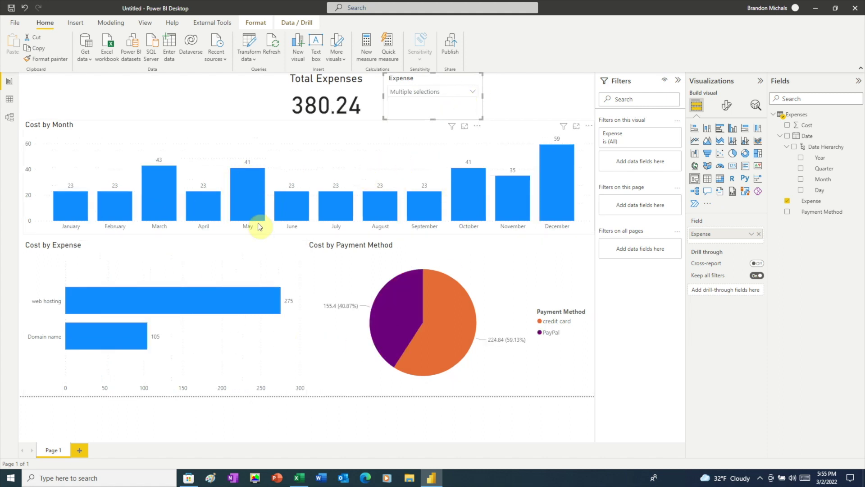
{"action": "mouse_move", "coordinate": [282, 196]}
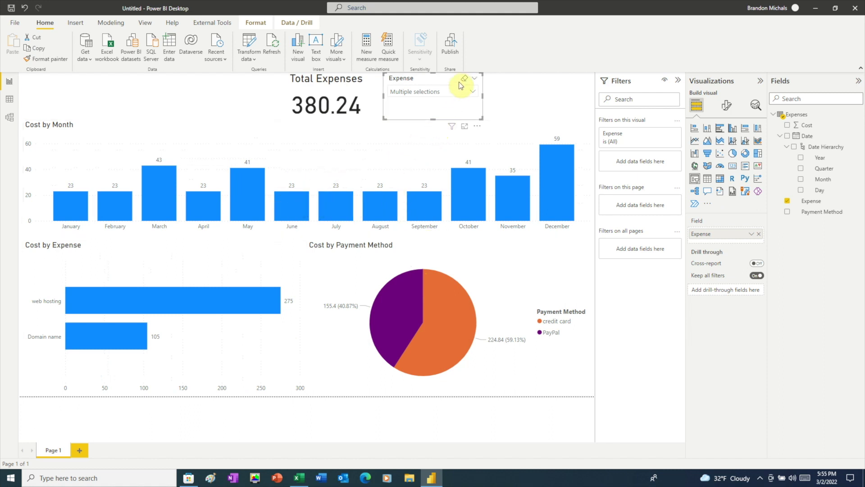
{"action": "left_click", "coordinate": [463, 83]}
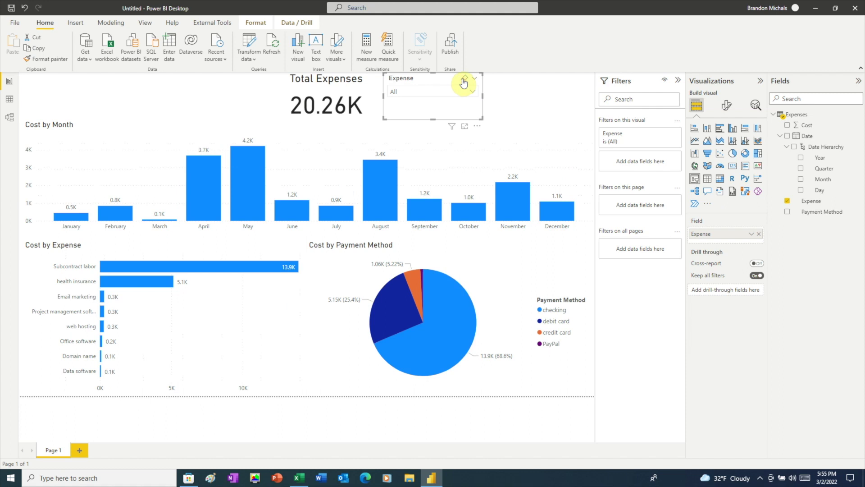
{"action": "left_click", "coordinate": [208, 93]}
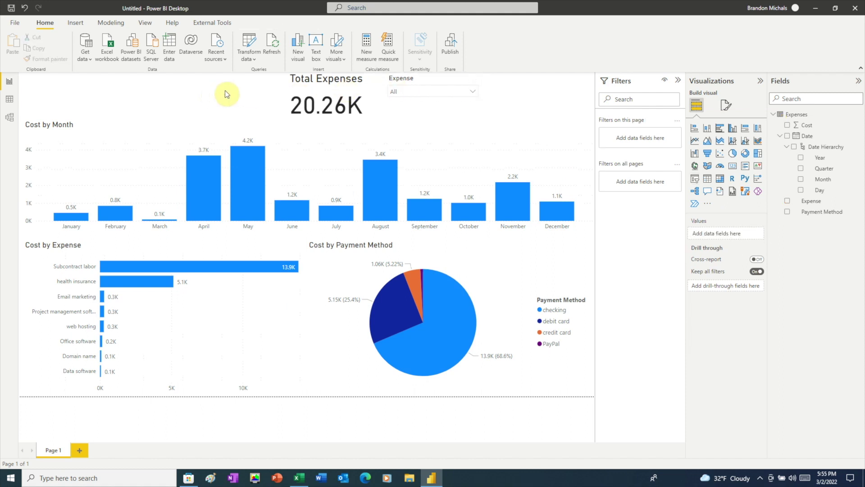
- Insert a top-left text box reading 'Expense Summary' in size 20 font
{"action": "left_click", "coordinate": [315, 50]}
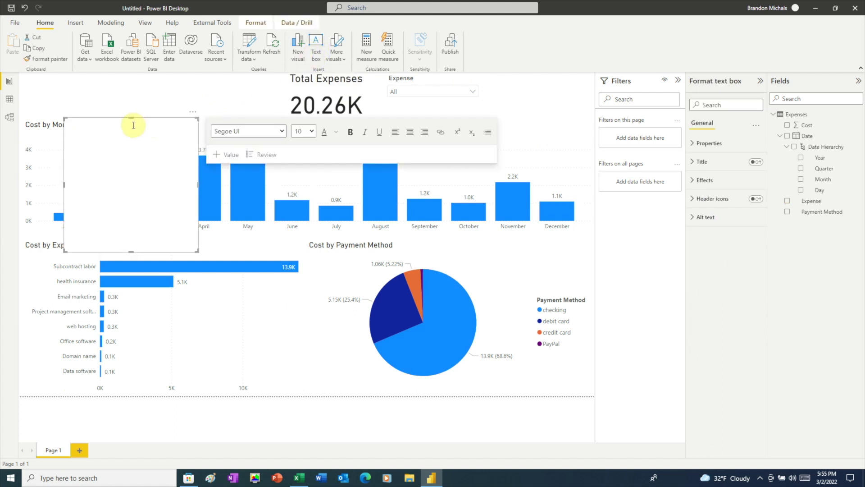
{"action": "left_click_drag", "start_coordinate": [131, 119], "coordinate": [131, 74]}
{"action": "left_click_drag", "start_coordinate": [63, 92], "coordinate": [22, 86]}
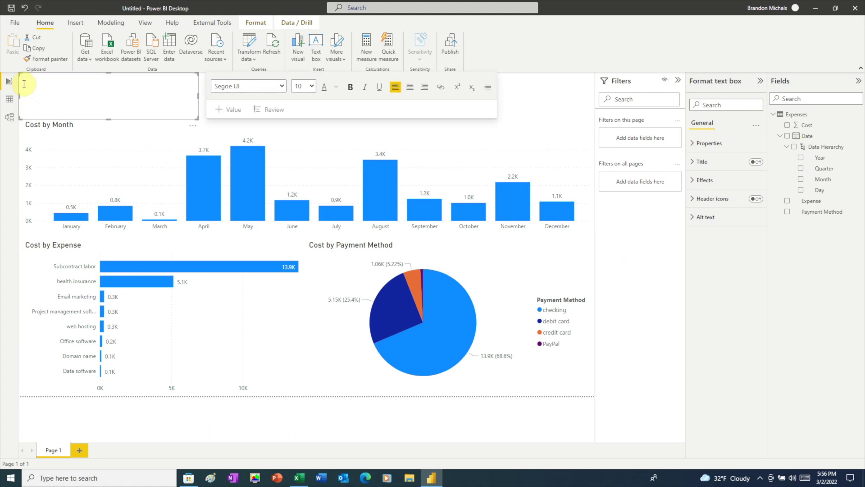
{"action": "left_click", "coordinate": [310, 86]}
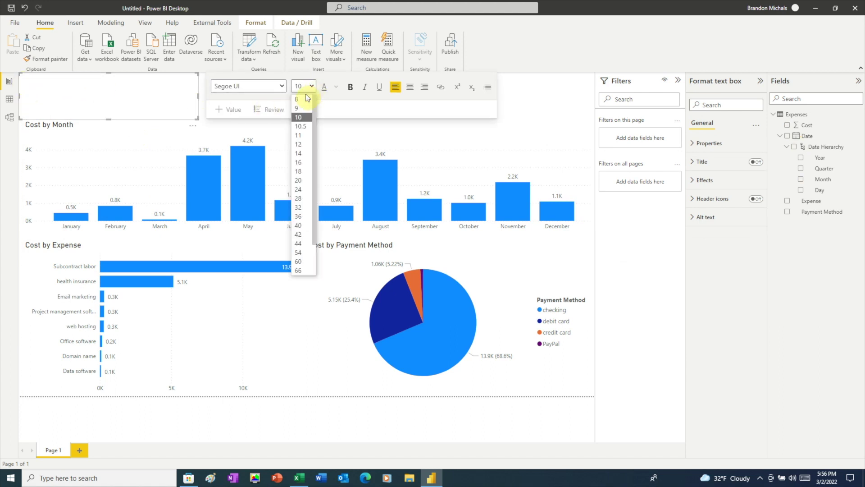
{"action": "left_click", "coordinate": [303, 180]}
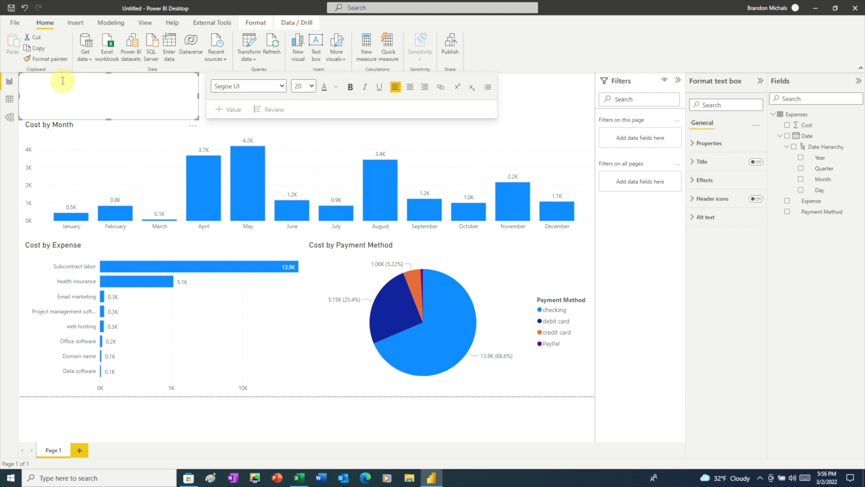
{"action": "type", "text": "Expense Summary"}
{"action": "left_click", "coordinate": [532, 107]}
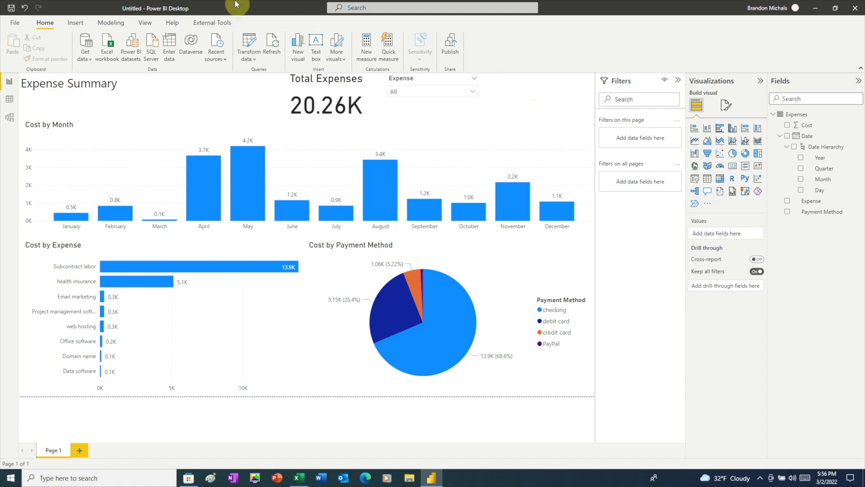
- Save the report as 'expenses' with the Power BI file (*.pbix) type in the Desktop's PowerBI folder
{"action": "left_click", "coordinate": [11, 14]}
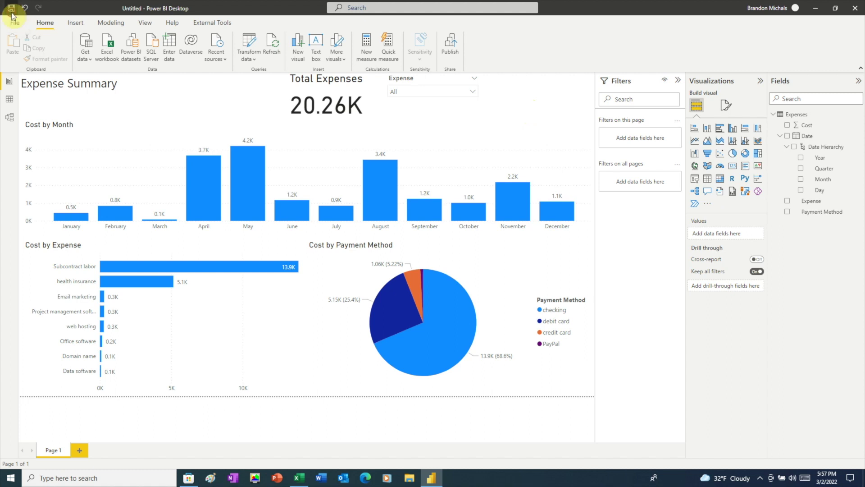
{"action": "left_click", "coordinate": [107, 209]}
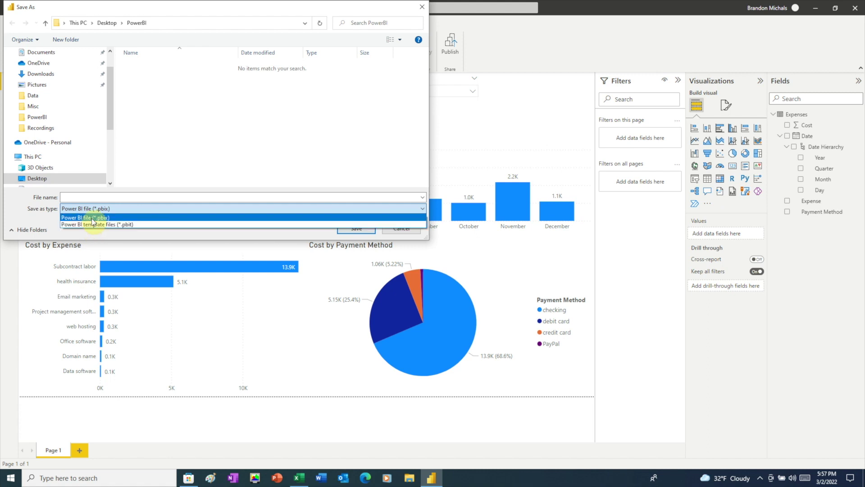
{"action": "left_click", "coordinate": [90, 218]}
{"action": "left_click", "coordinate": [94, 197]}
{"action": "type", "text": "expenses"}
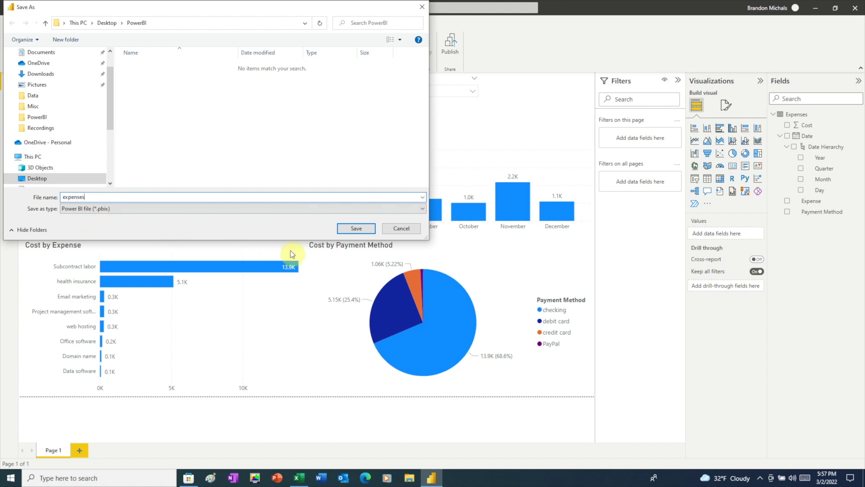
{"action": "left_click", "coordinate": [356, 228]}
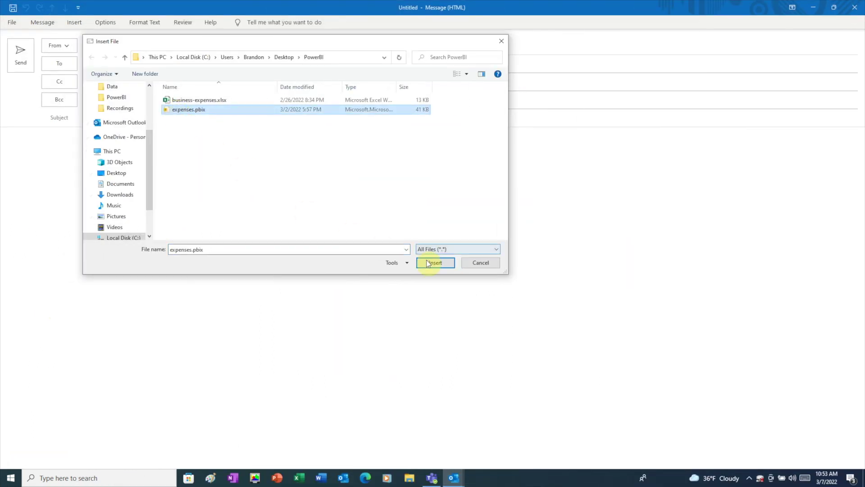
- Attach expenses.pbix to the new Outlook message and give it the subject 'Power BI file'
{"action": "left_click", "coordinate": [434, 262]}
{"action": "left_click", "coordinate": [93, 118]}
{"action": "type", "text": "Power BI fil"}
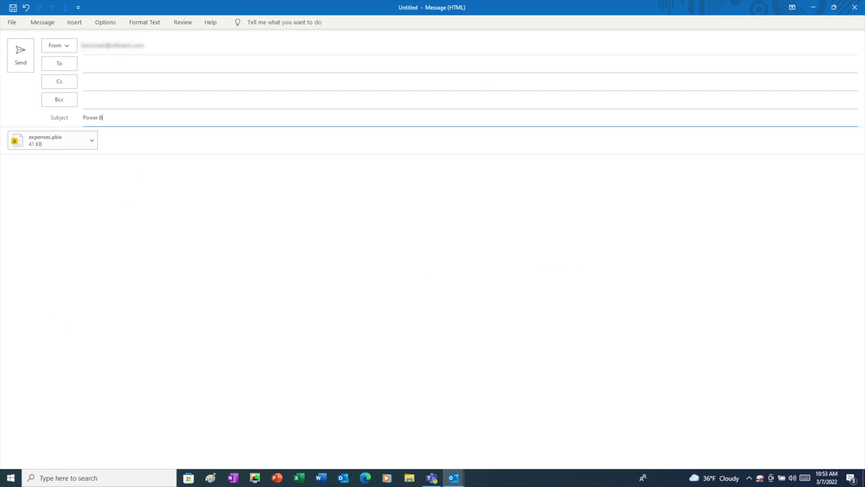
{"action": "type", "text": "e"}
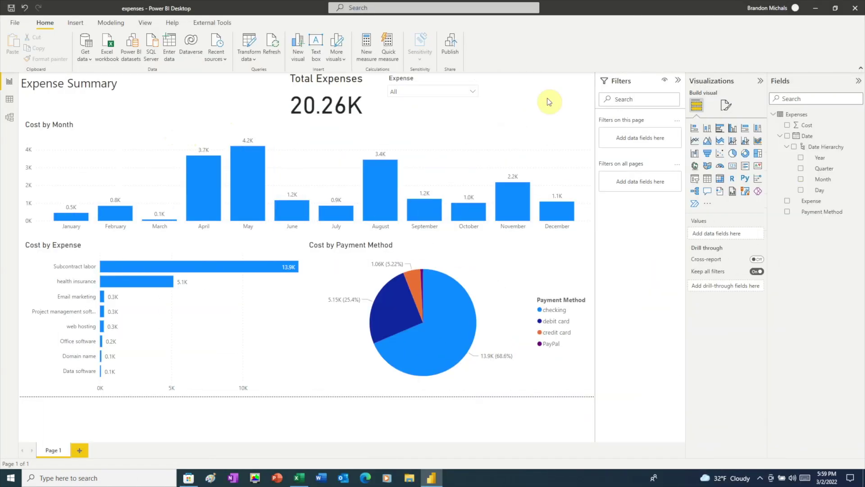
- In Power BI, export the report to PDF from the File menu's export options
{"action": "left_click", "coordinate": [15, 22]}
{"action": "left_click", "coordinate": [30, 129]}
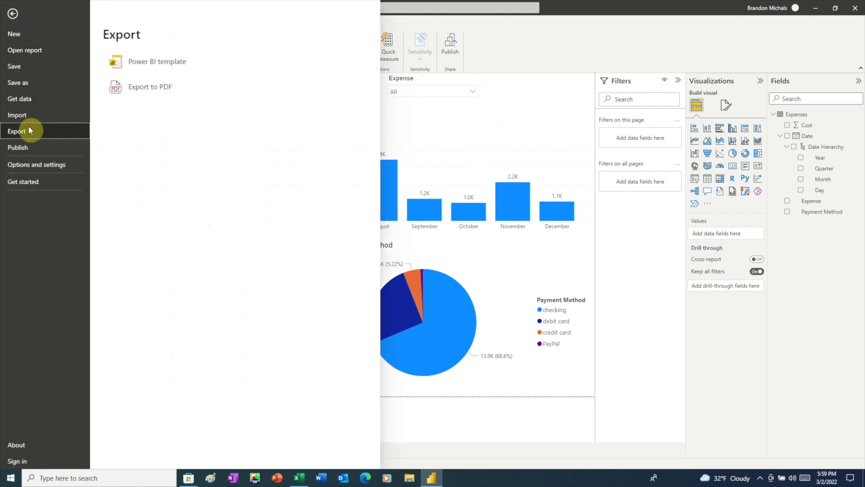
{"action": "left_click", "coordinate": [166, 84]}
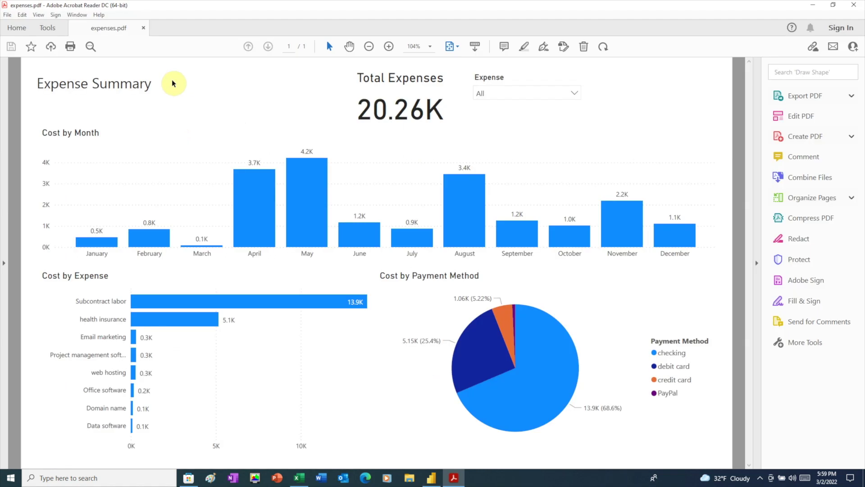